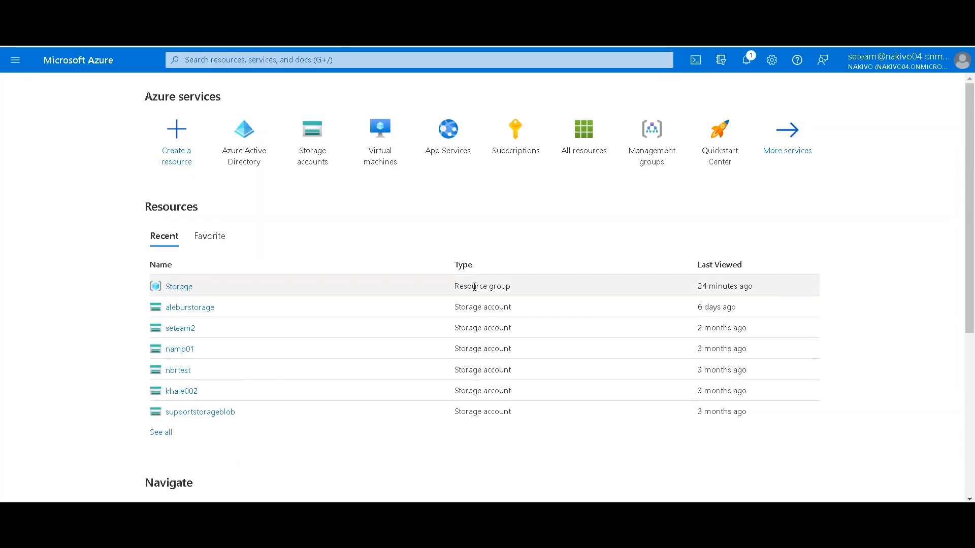
- Register a single-tenant application named nakivoappdemo in Azure Active Directory
{"action": "left_click", "coordinate": [251, 148]}
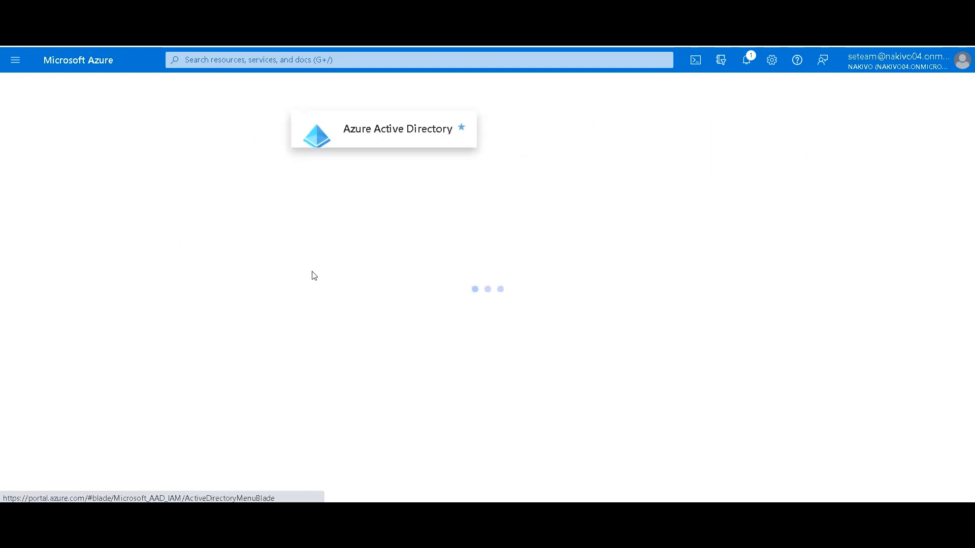
{"action": "left_click", "coordinate": [223, 145]}
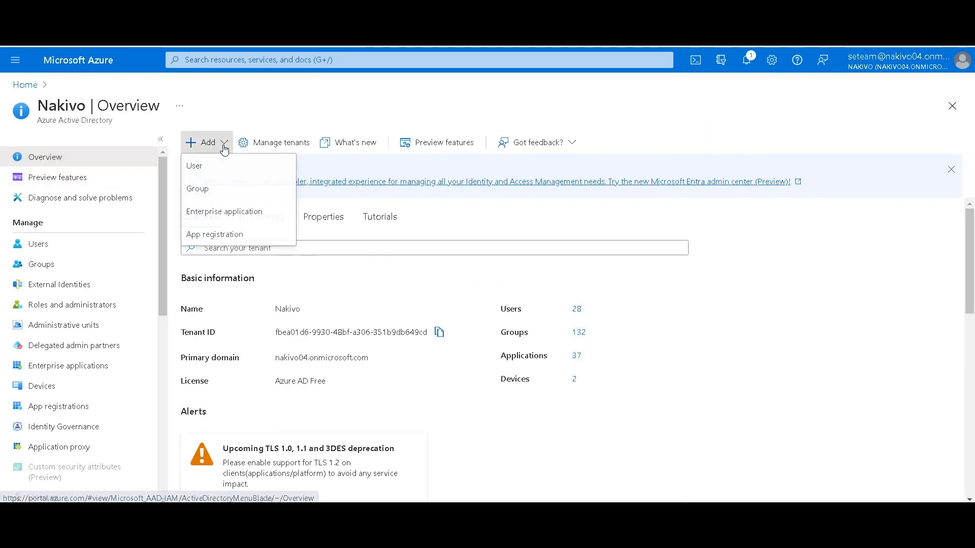
{"action": "left_click", "coordinate": [211, 237]}
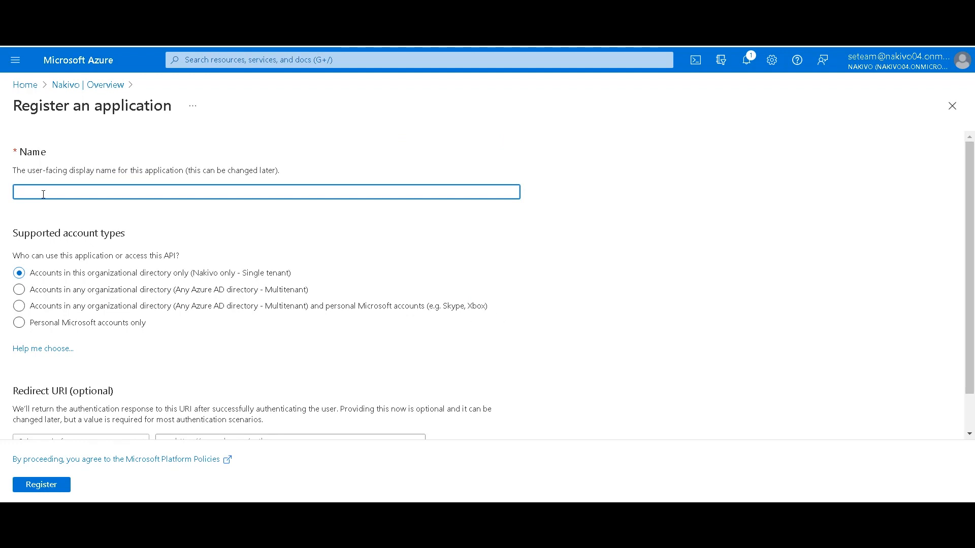
{"action": "type", "text": "nakivoappdemo"}
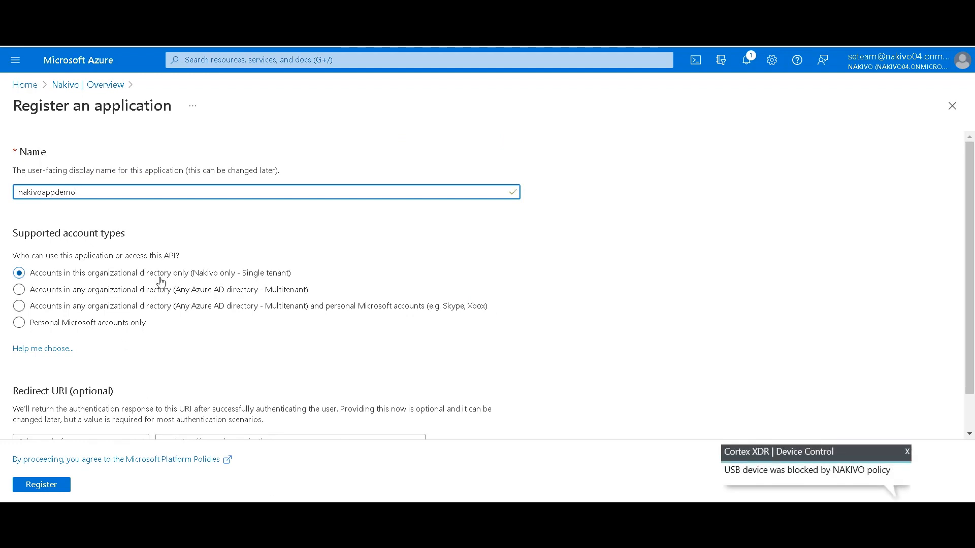
{"action": "left_click", "coordinate": [42, 485]}
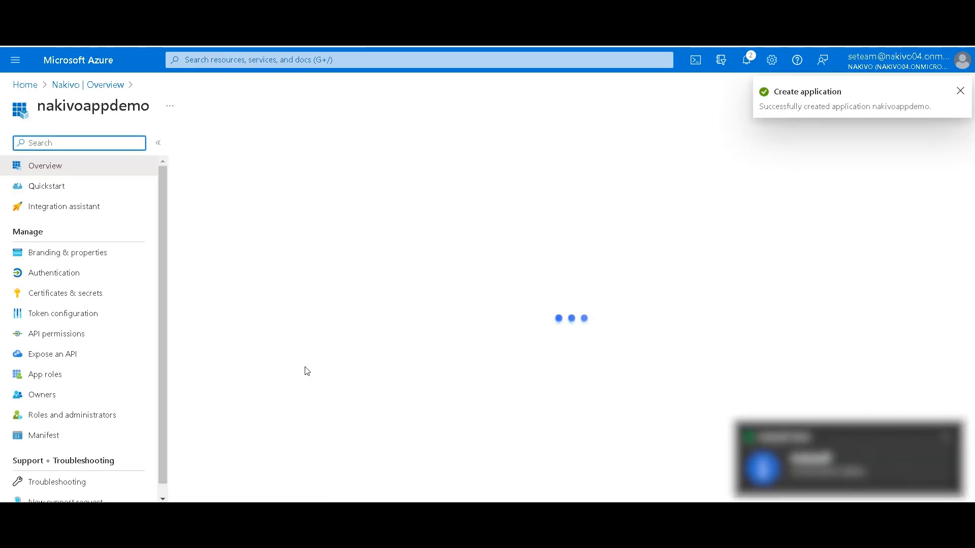
- Start a new storage account in the Storage resource group and name it nakivostoragedemo
{"action": "left_click", "coordinate": [24, 86]}
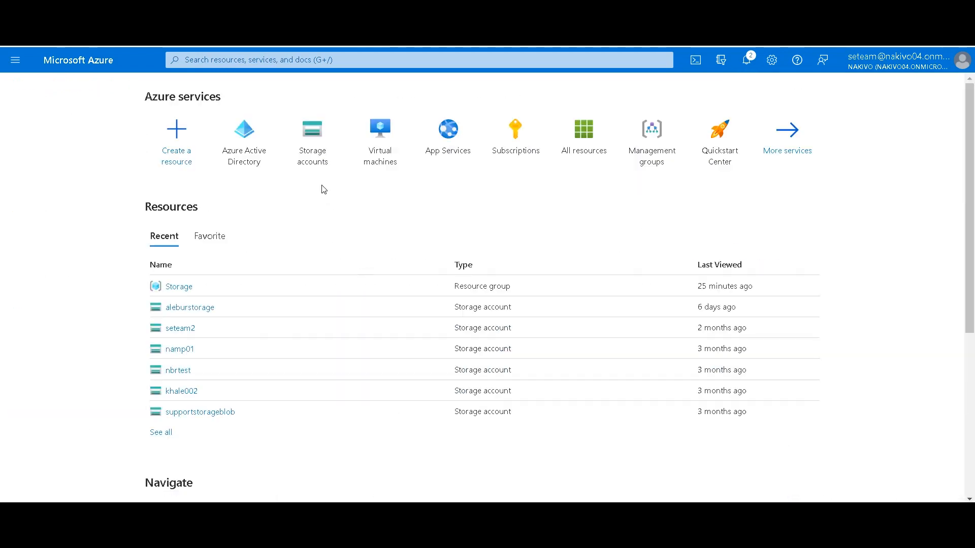
{"action": "left_click", "coordinate": [313, 138]}
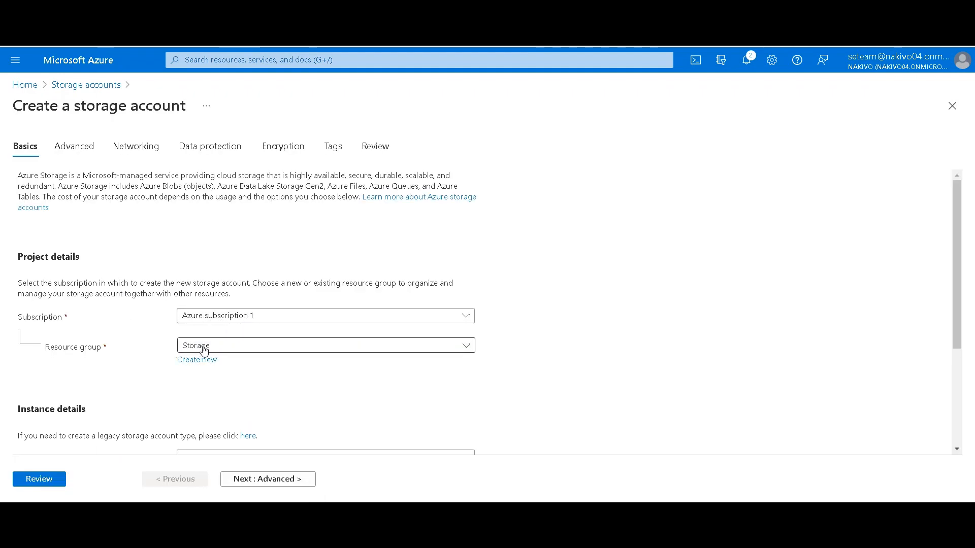
{"action": "scroll", "coordinate": [203, 350], "scroll_direction": "down", "scroll_amount": 1}
{"action": "left_click", "coordinate": [218, 394]}
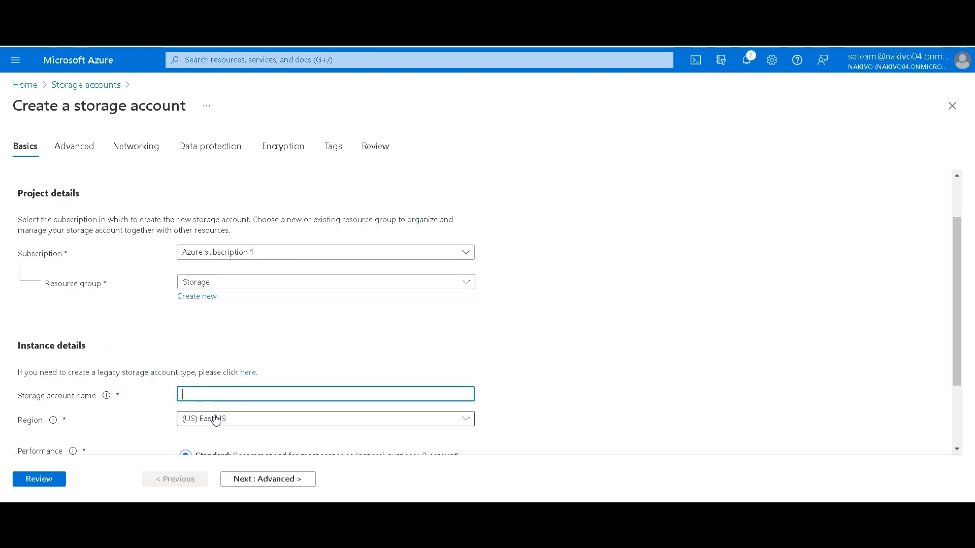
{"action": "type", "text": "nakivostoragedemo"}
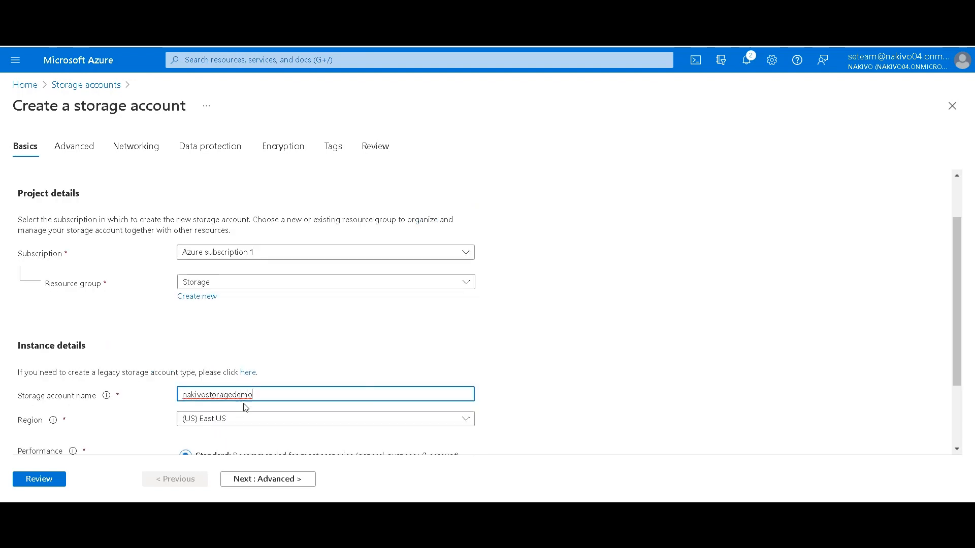
{"action": "scroll", "coordinate": [242, 406], "scroll_direction": "down", "scroll_amount": 2}
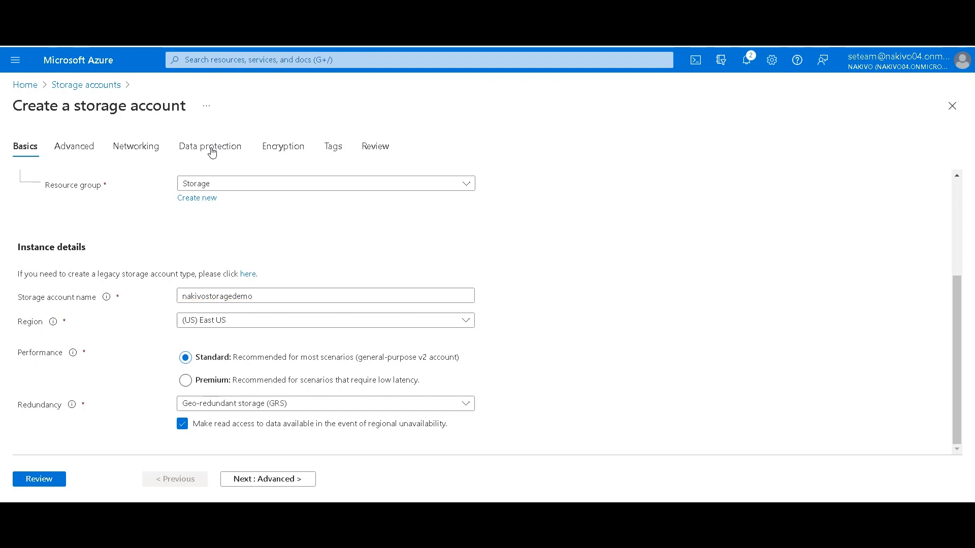
- Enable versioning for blobs and version-level immutability support in the new storage account's data protection settings
{"action": "left_click", "coordinate": [212, 149]}
{"action": "scroll", "coordinate": [259, 300], "scroll_direction": "down", "scroll_amount": 5}
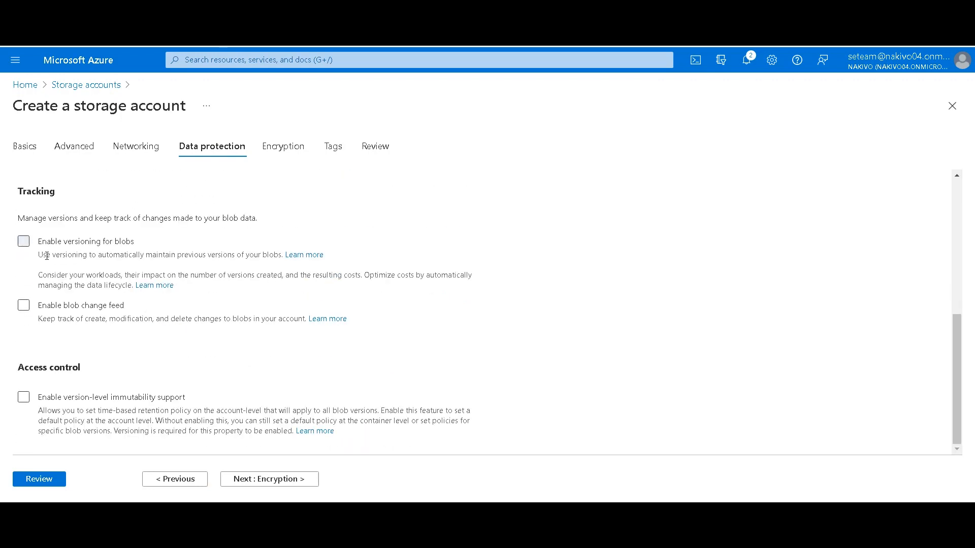
{"action": "left_click", "coordinate": [23, 243]}
{"action": "left_click", "coordinate": [24, 398]}
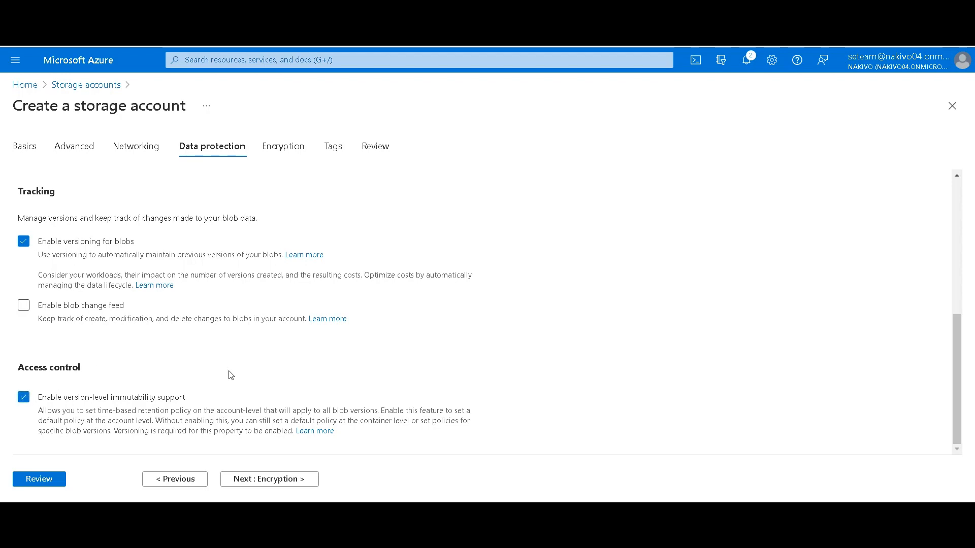
- Review the storage account configuration and create the account
{"action": "left_click", "coordinate": [48, 481]}
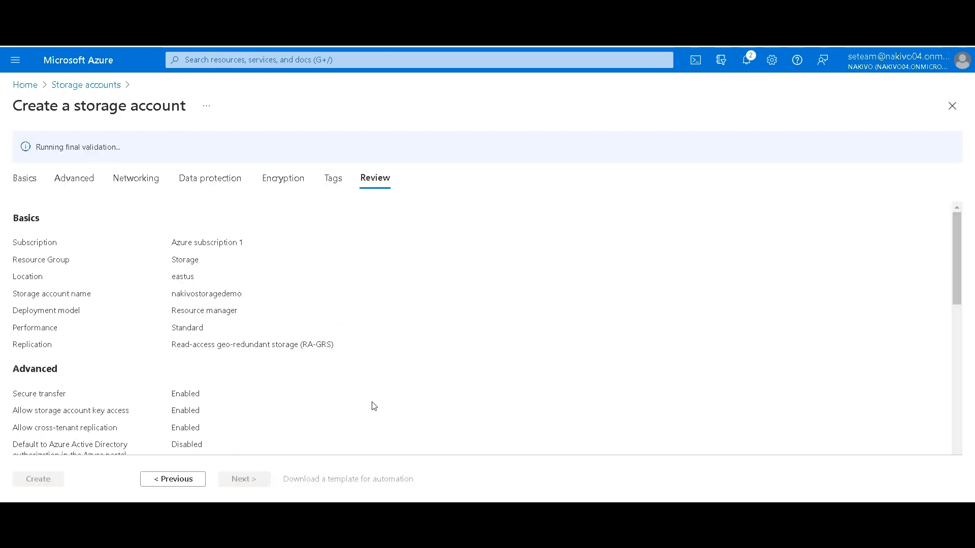
{"action": "scroll", "coordinate": [309, 313], "scroll_direction": "down", "scroll_amount": 15}
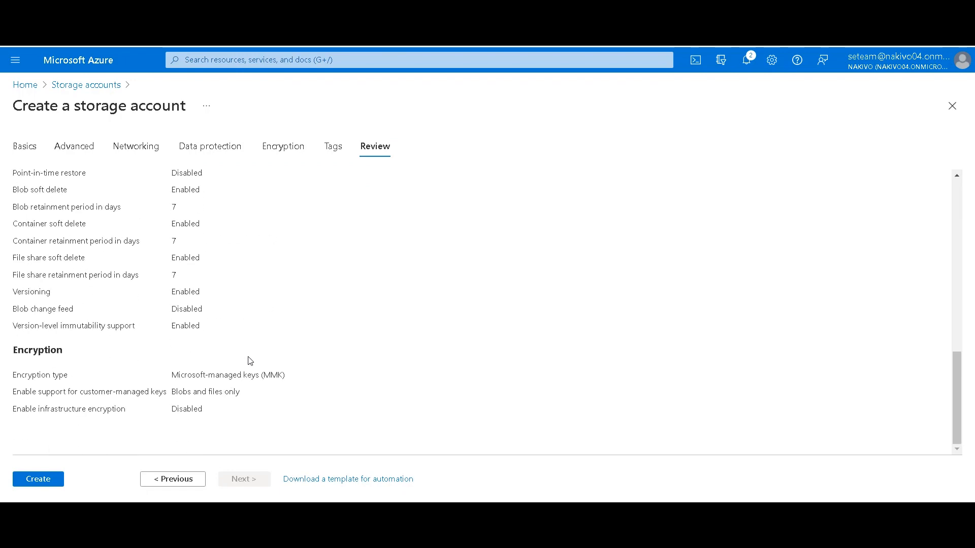
{"action": "left_click", "coordinate": [39, 479]}
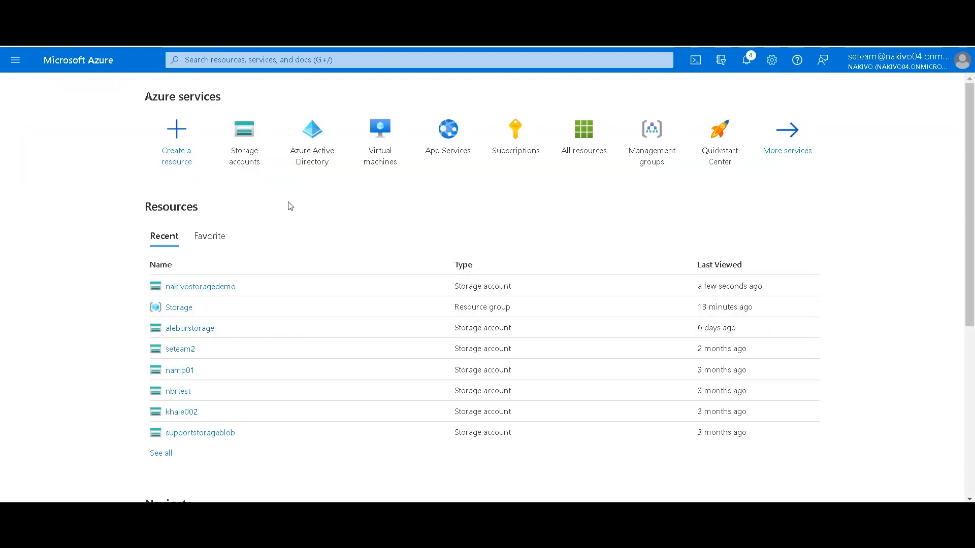
- Start a role assignment in the nakivostoragedemo storage account's access control and choose the Storage Blob Data Owner role
{"action": "left_click", "coordinate": [249, 145]}
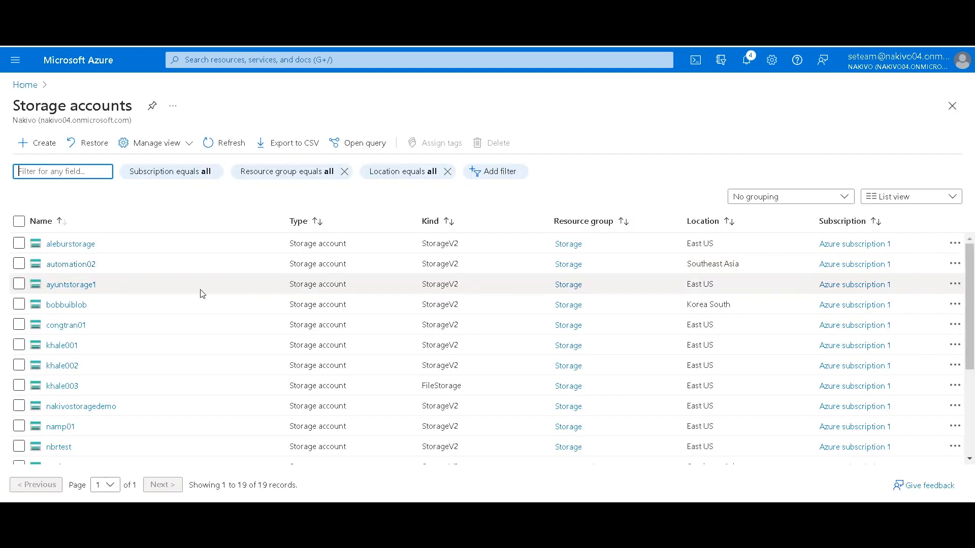
{"action": "left_click", "coordinate": [65, 407]}
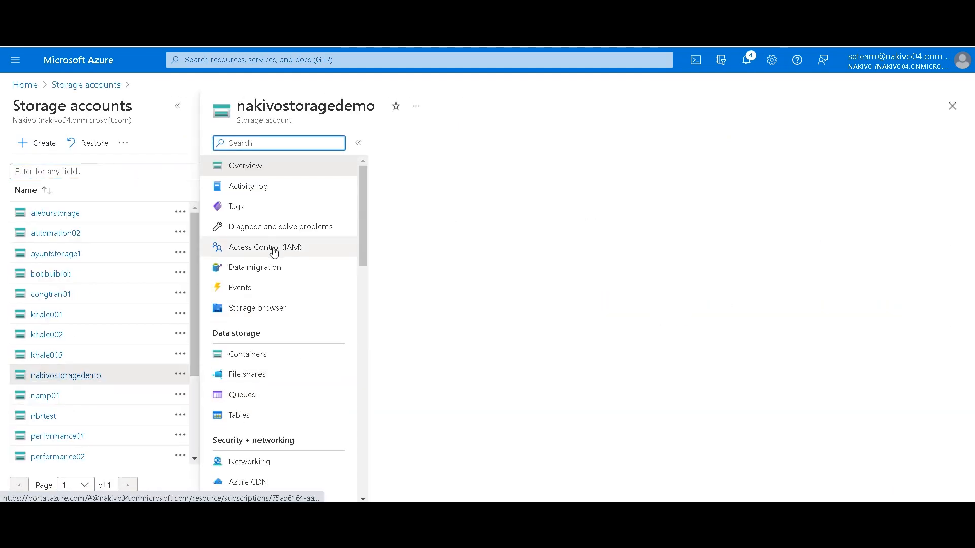
{"action": "left_click", "coordinate": [268, 249]}
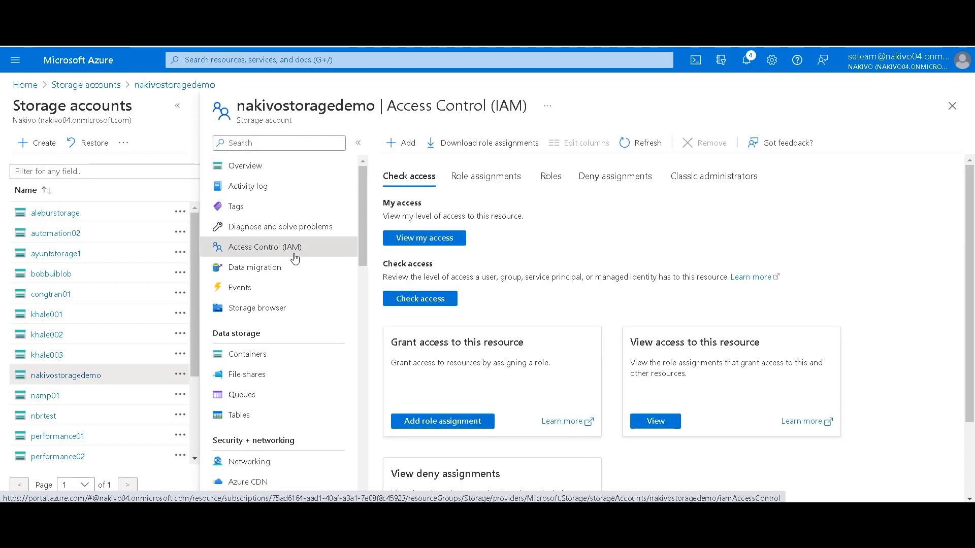
{"action": "left_click", "coordinate": [401, 143]}
{"action": "left_click", "coordinate": [411, 166]}
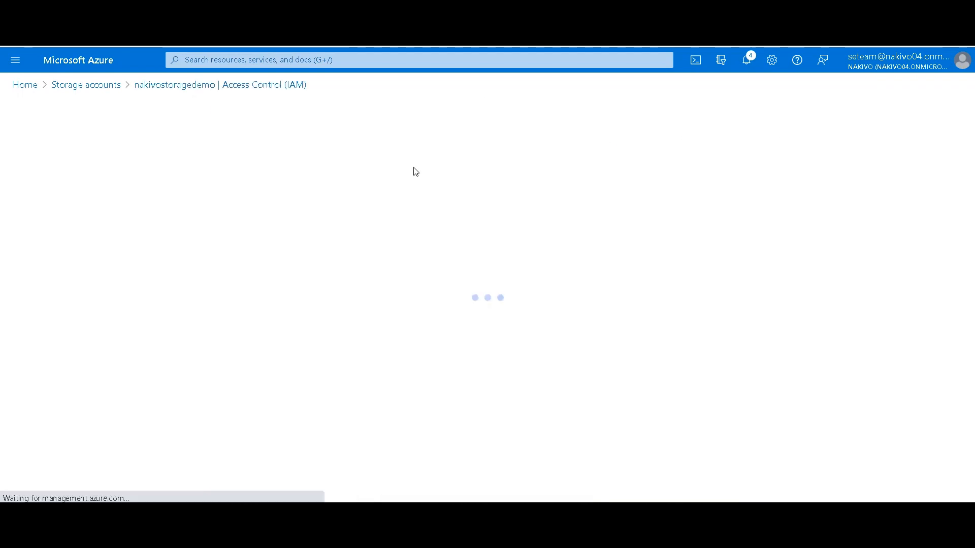
{"action": "scroll", "coordinate": [123, 301], "scroll_direction": "down", "scroll_amount": 10}
{"action": "scroll", "coordinate": [123, 301], "scroll_direction": "down", "scroll_amount": 5}
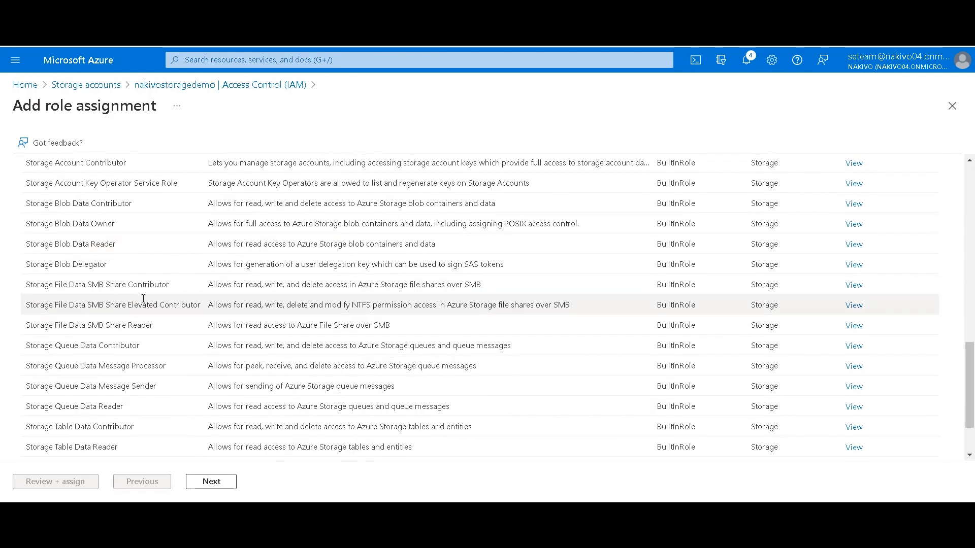
{"action": "scroll", "coordinate": [87, 341], "scroll_direction": "up", "scroll_amount": 1}
{"action": "left_click", "coordinate": [80, 212]}
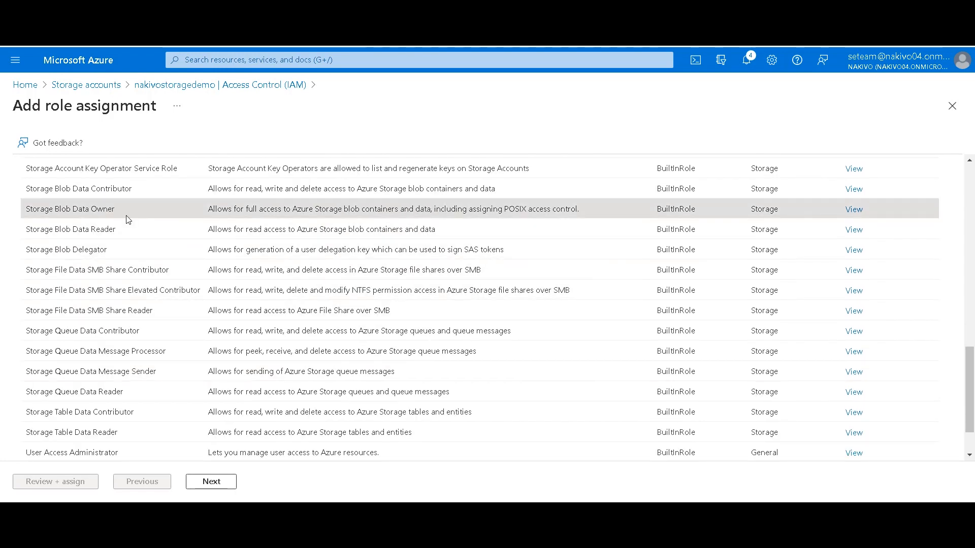
- Add nakivoappdemo as the member for the role, then review and complete the role assignment
{"action": "left_click", "coordinate": [231, 482]}
{"action": "left_click", "coordinate": [151, 282]}
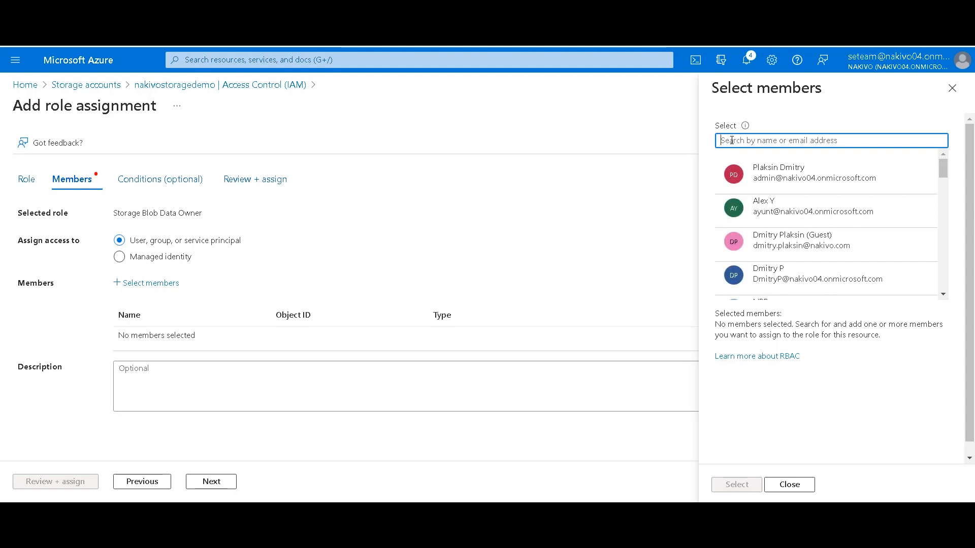
{"action": "type", "text": "nakivoapp"}
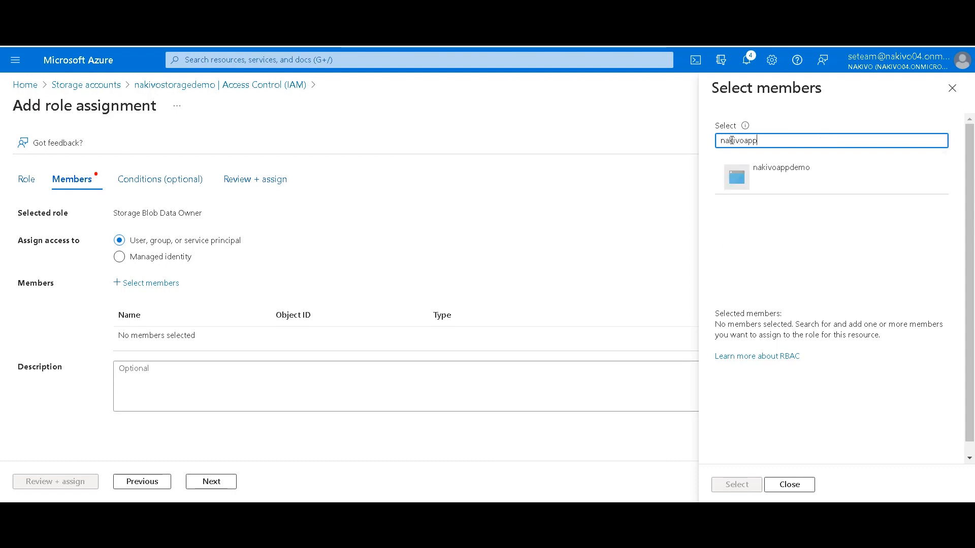
{"action": "left_click", "coordinate": [762, 174]}
{"action": "left_click", "coordinate": [736, 485]}
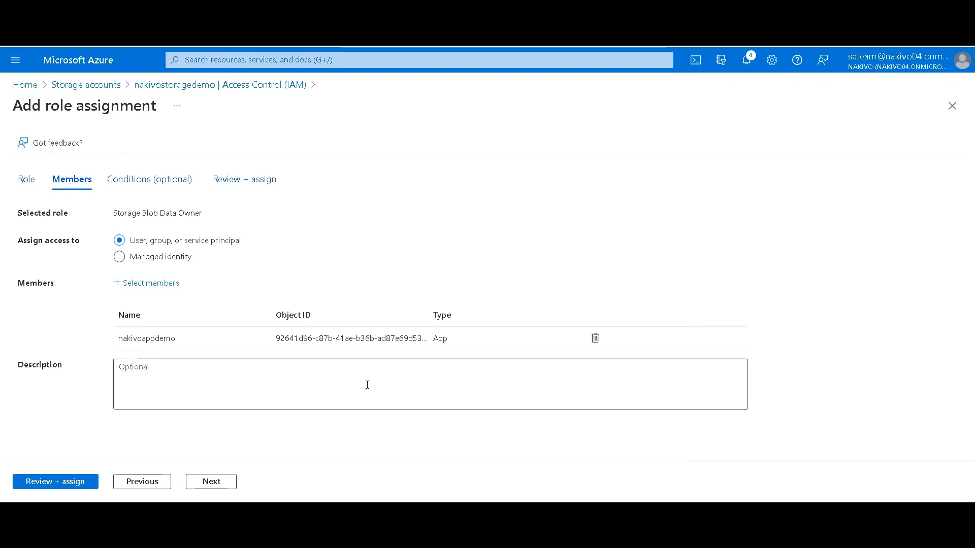
{"action": "left_click", "coordinate": [54, 482]}
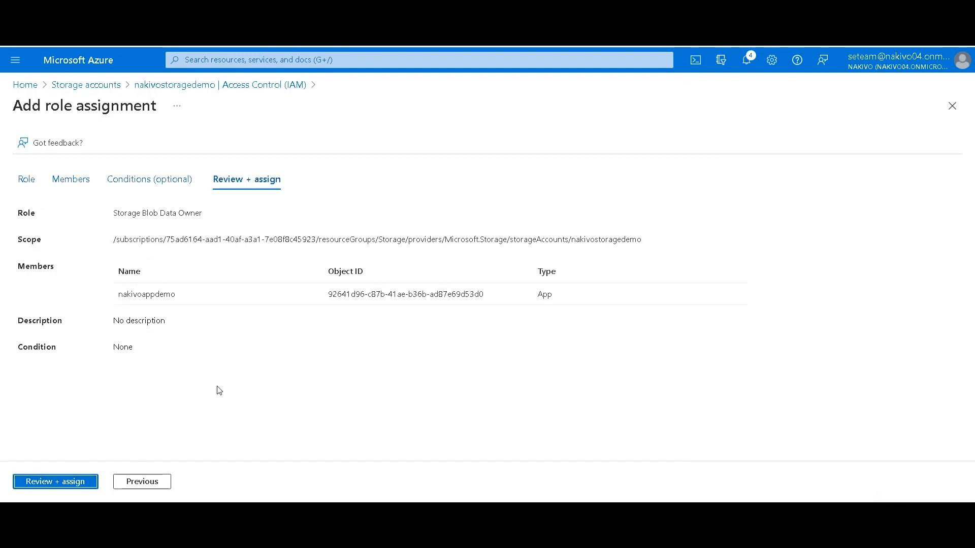
{"action": "left_click", "coordinate": [93, 482]}
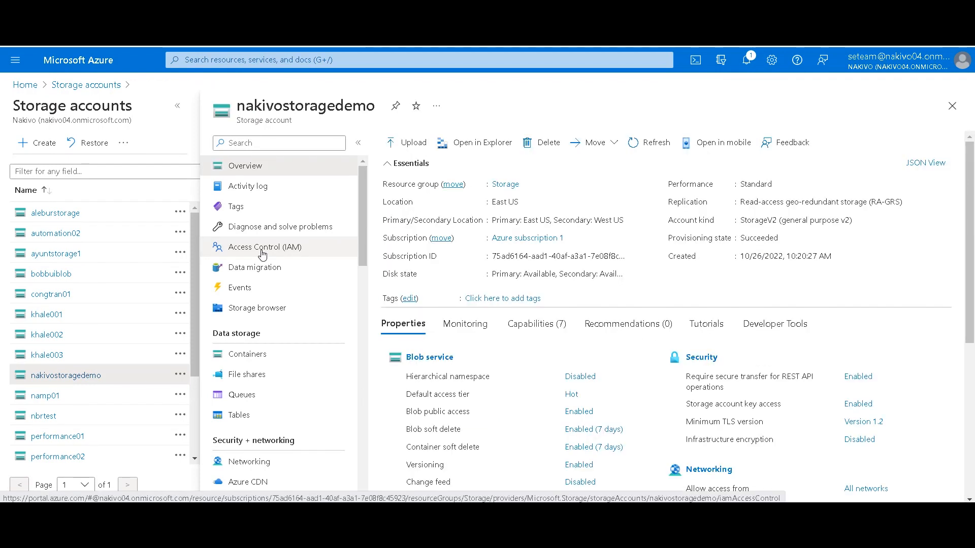
- Create a container named nakivocontainerdemo in the nakivostoragedemo account with Blob (anonymous read access for blobs only) as the public access level
{"action": "left_click", "coordinate": [253, 354]}
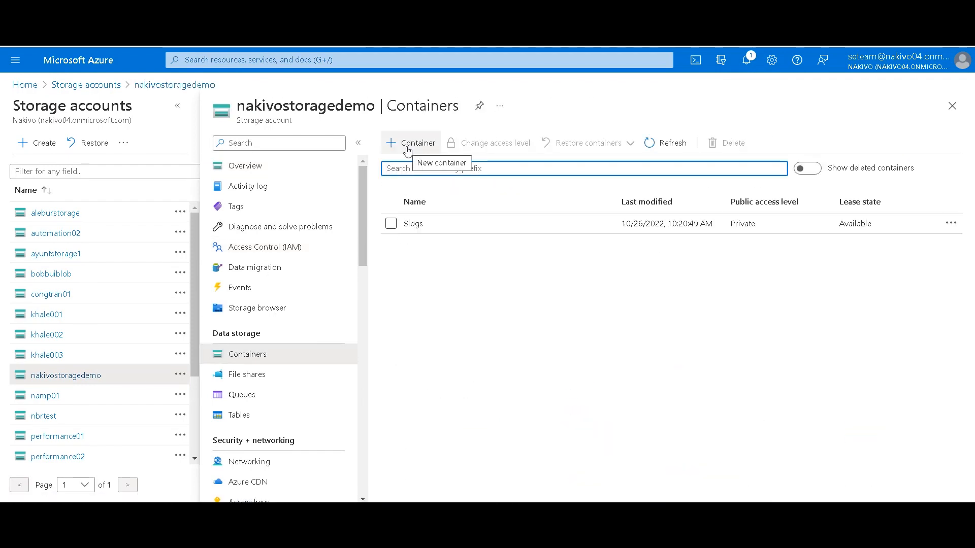
{"action": "left_click", "coordinate": [407, 143]}
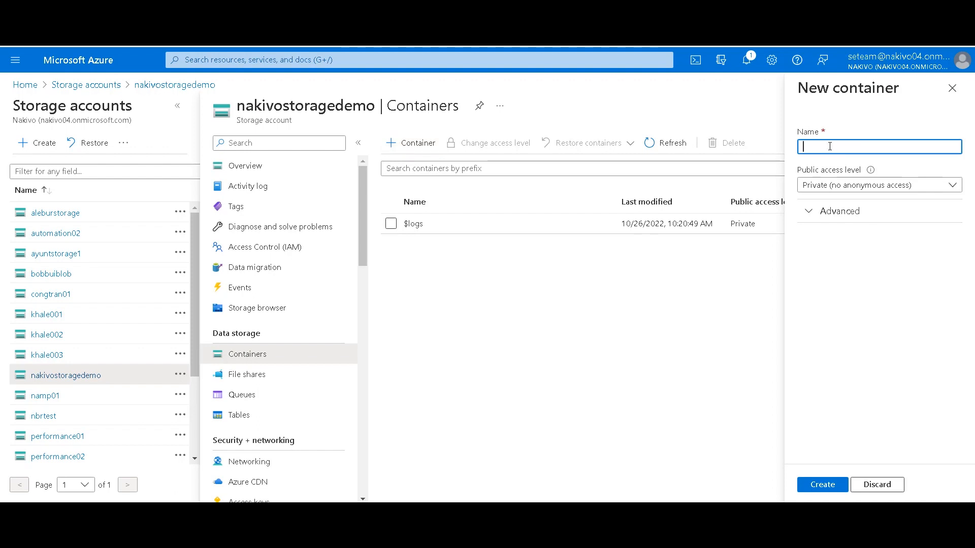
{"action": "type", "text": "nakivocontainerdemo"}
{"action": "left_click", "coordinate": [842, 185]}
{"action": "left_click", "coordinate": [795, 225]}
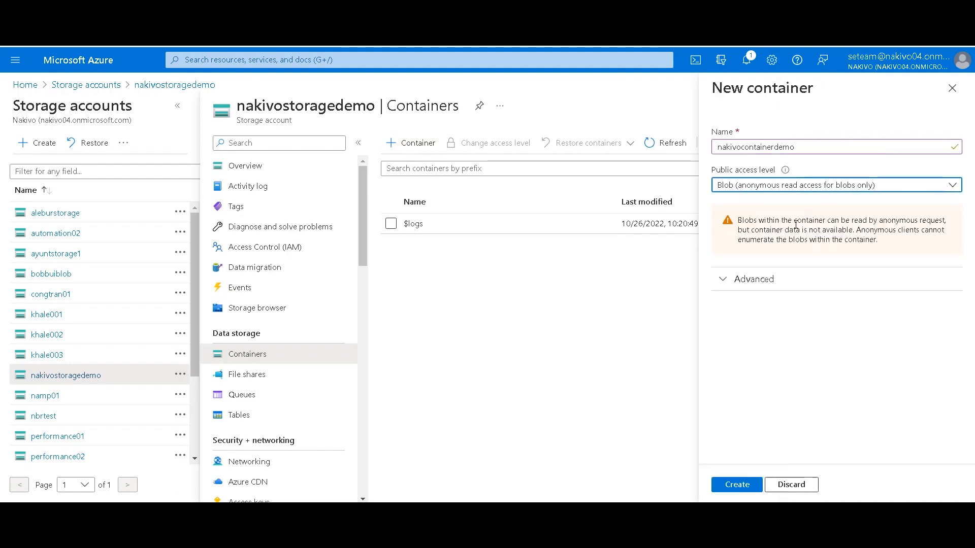
{"action": "left_click", "coordinate": [752, 285]}
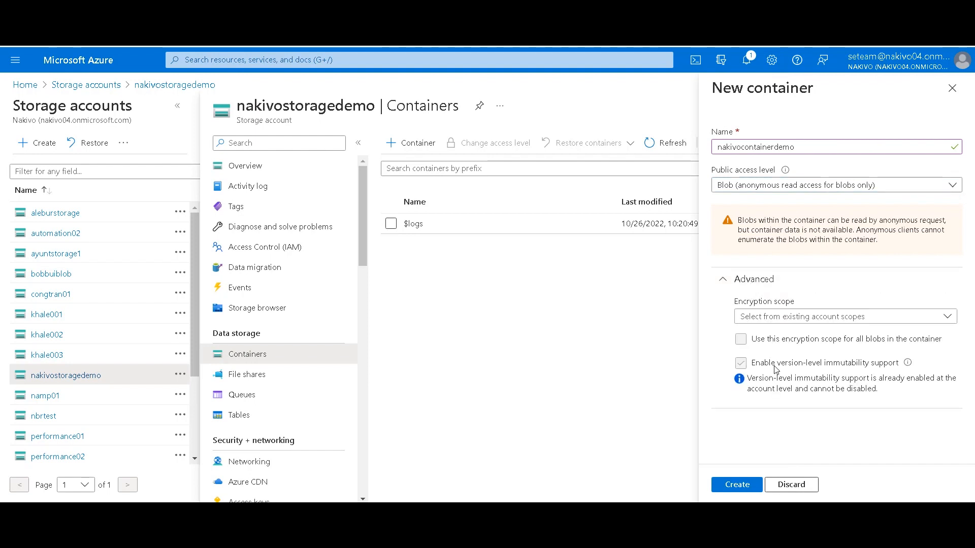
{"action": "left_click", "coordinate": [736, 484]}
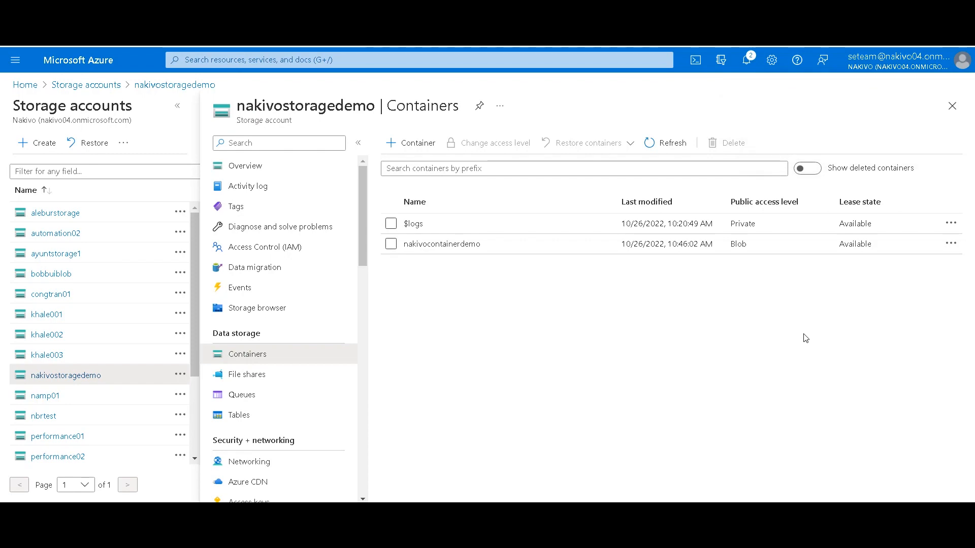
- Open the nakivoappdemo app registration and examine its application (client) ID, directory (tenant) ID and object ID
{"action": "left_click", "coordinate": [25, 84]}
{"action": "left_click", "coordinate": [299, 164]}
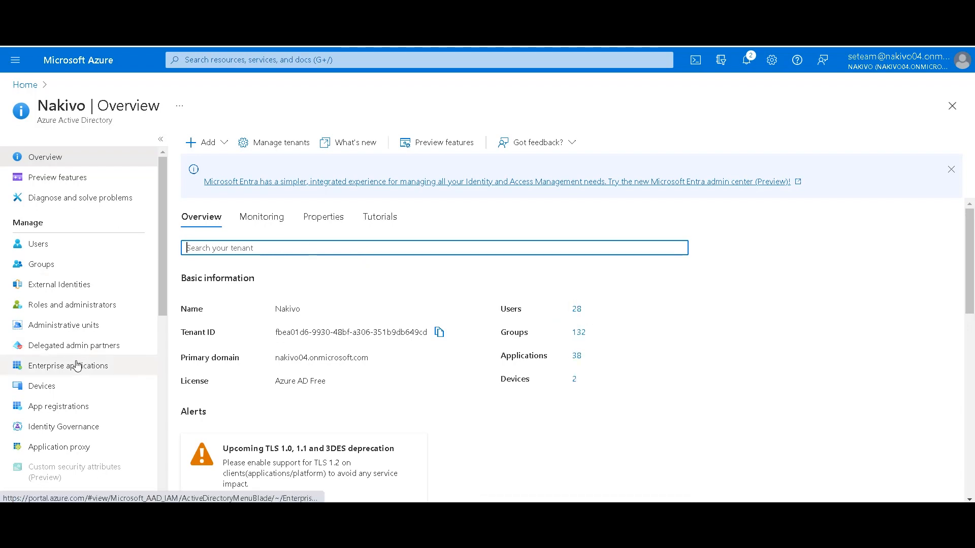
{"action": "left_click", "coordinate": [72, 405]}
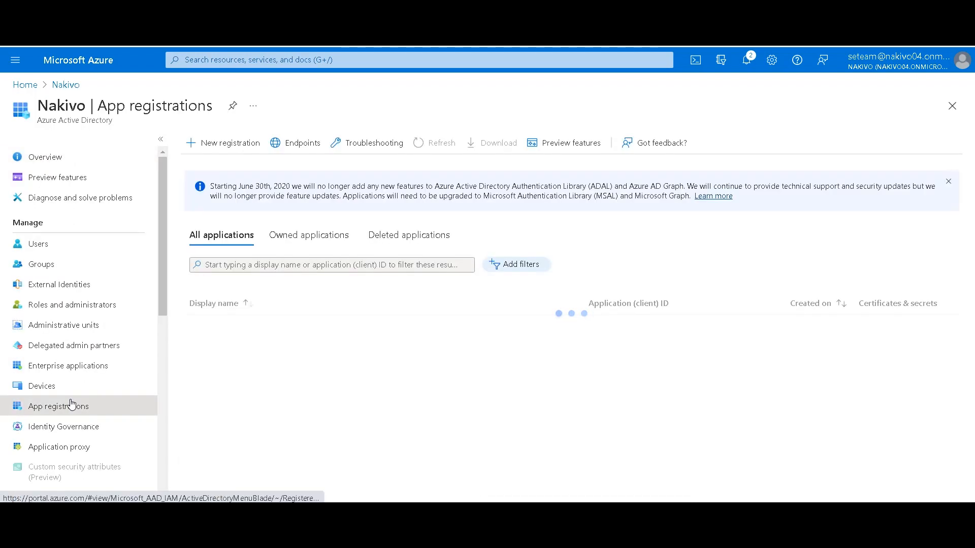
{"action": "left_click", "coordinate": [259, 355]}
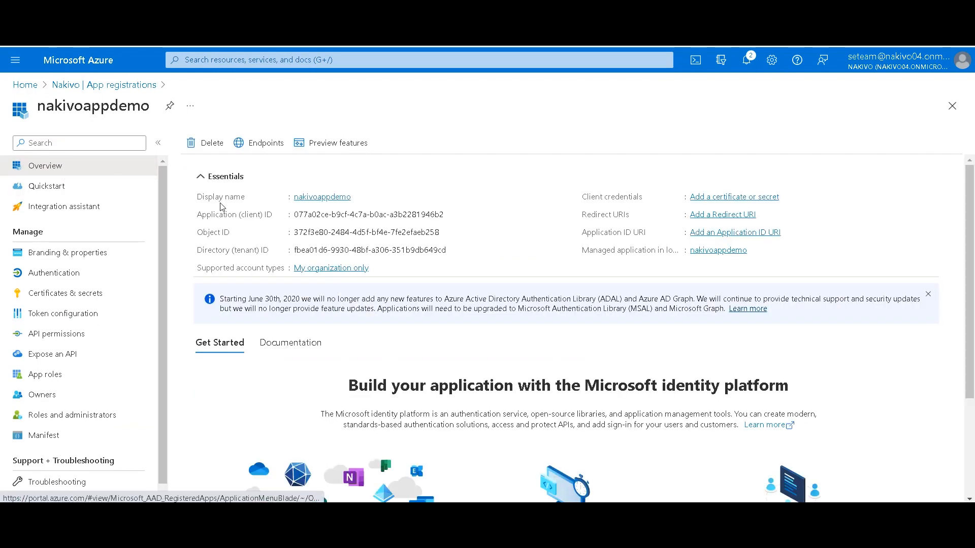
{"action": "left_click_drag", "start_coordinate": [207, 216], "coordinate": [272, 215]}
{"action": "left_click_drag", "start_coordinate": [204, 250], "coordinate": [286, 257]}
{"action": "left_click_drag", "start_coordinate": [200, 233], "coordinate": [457, 235]}
{"action": "scroll", "coordinate": [493, 238], "scroll_direction": "down", "scroll_amount": 1}
- Create a client secret for nakivoappdemo with the description NBRv10.7 and a chosen expiration period, and copy its value
{"action": "left_click", "coordinate": [91, 297]}
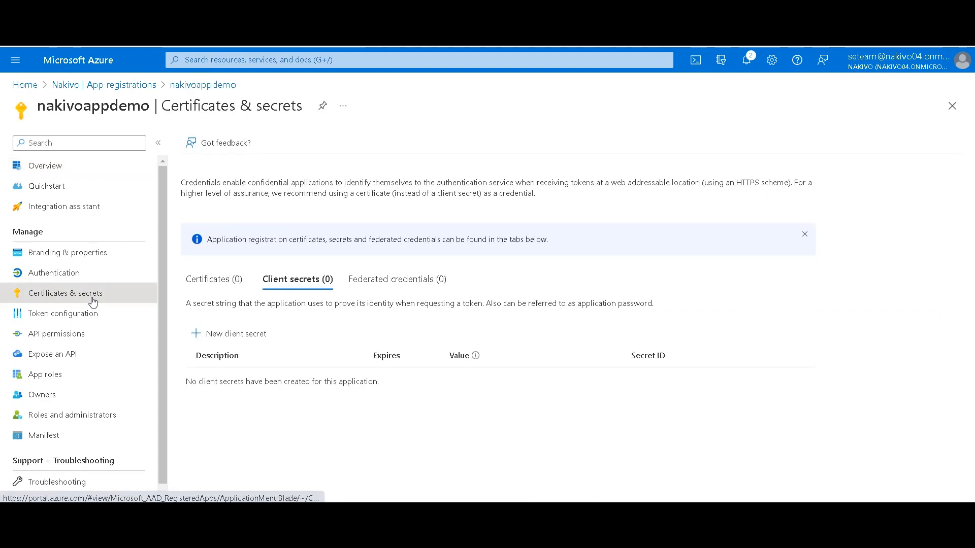
{"action": "left_click", "coordinate": [233, 333]}
{"action": "type", "text": "NBRv10.7"}
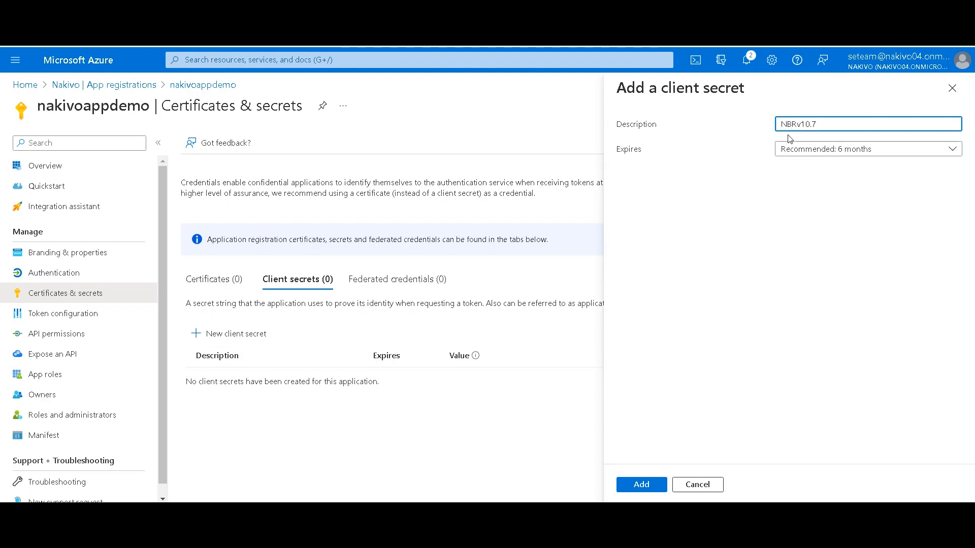
{"action": "left_click", "coordinate": [812, 149]}
{"action": "left_click", "coordinate": [792, 185]}
{"action": "left_click", "coordinate": [641, 484]}
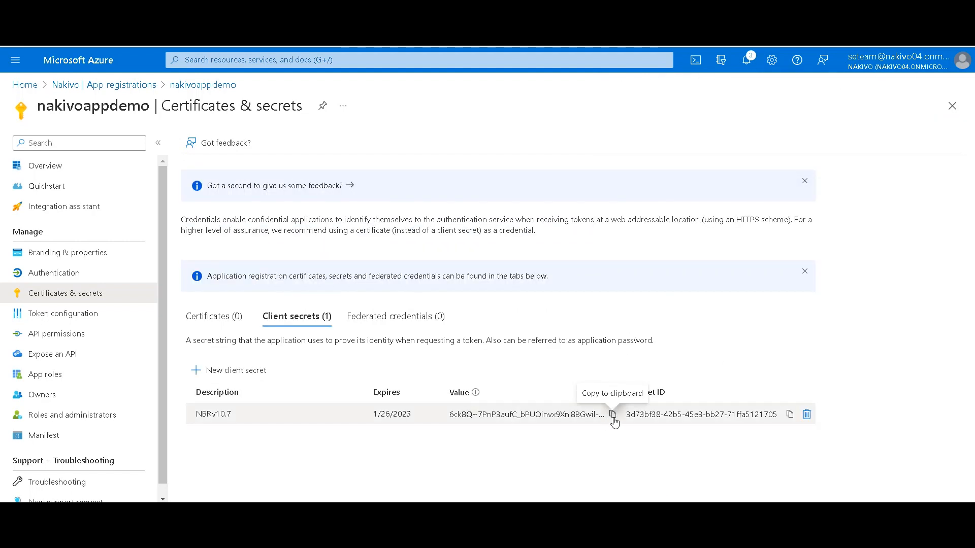
{"action": "left_click", "coordinate": [613, 414]}
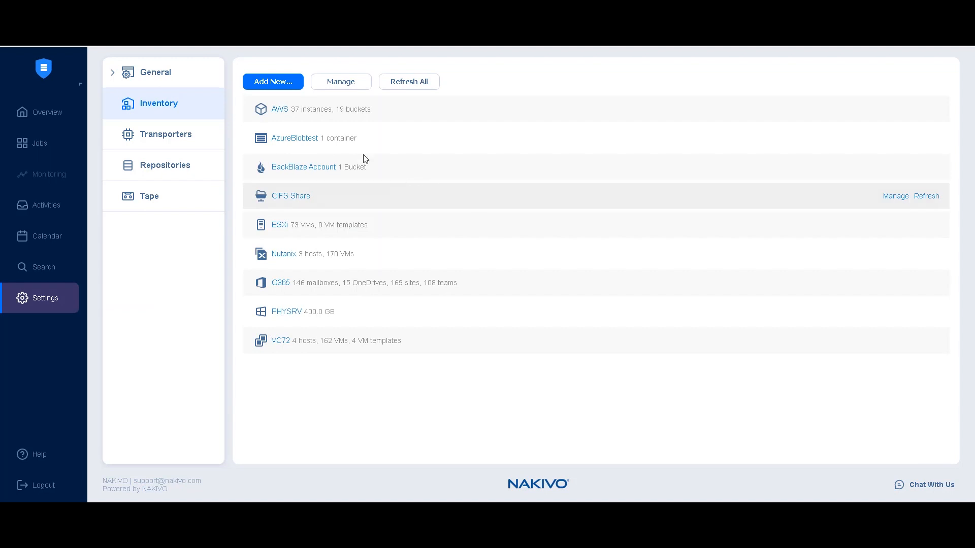
- In NAKIVO's inventory settings, begin adding a new item with Cloud as the platform and Microsoft Azure Storage as the type
{"action": "left_click", "coordinate": [275, 86]}
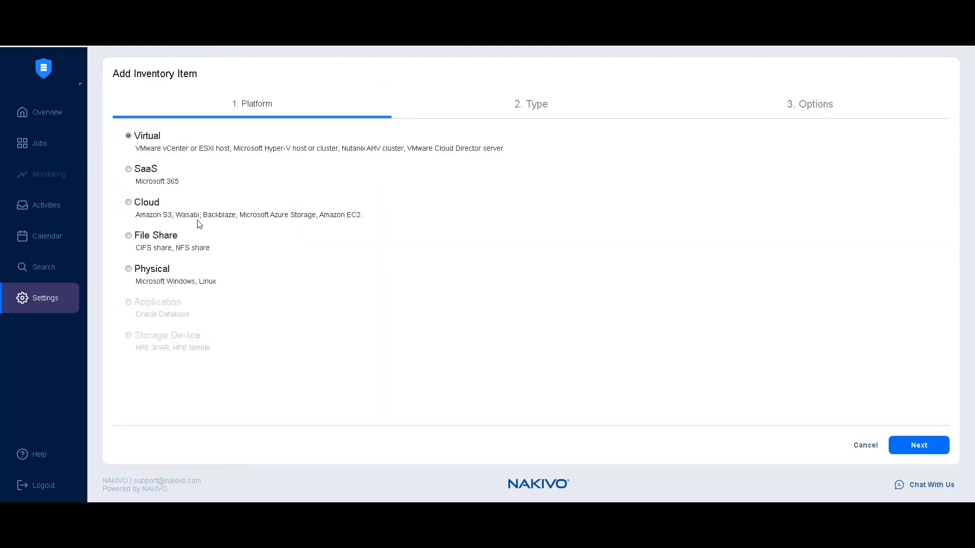
{"action": "left_click", "coordinate": [145, 204]}
{"action": "left_click", "coordinate": [909, 448]}
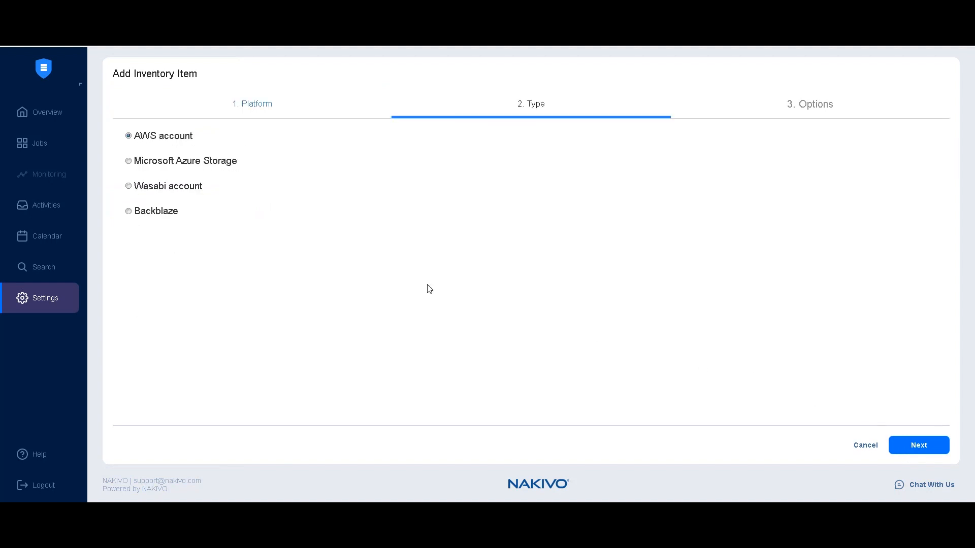
{"action": "left_click", "coordinate": [171, 164]}
{"action": "left_click", "coordinate": [917, 447]}
- Set the inventory item's display name to nakivoblobdemo and its storage account to nakivostoragedemo
{"action": "type", "text": "nakivoblobdemo"}
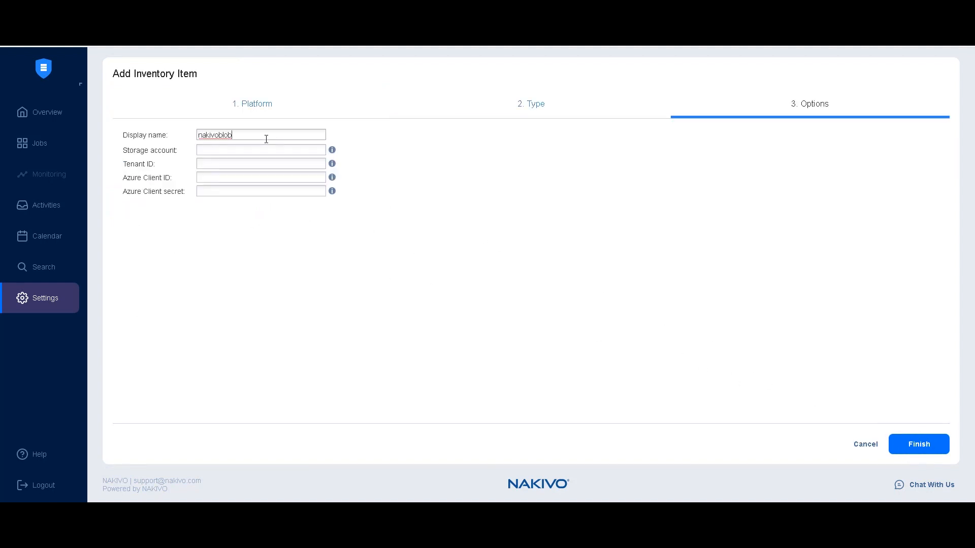
{"action": "left_click", "coordinate": [220, 151]}
{"action": "right_click", "coordinate": [316, 105]}
{"action": "left_click", "coordinate": [339, 114]}
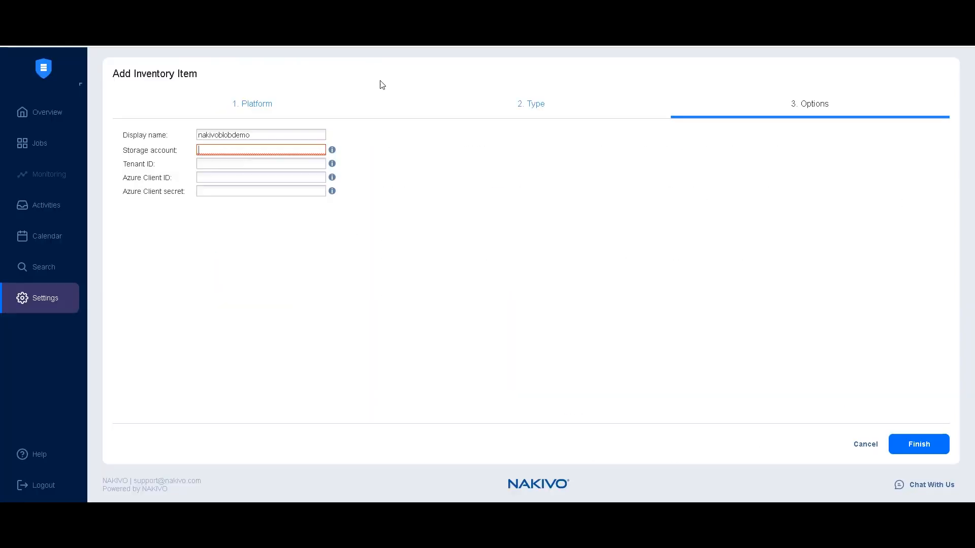
{"action": "key", "text": "ctrl+v"}
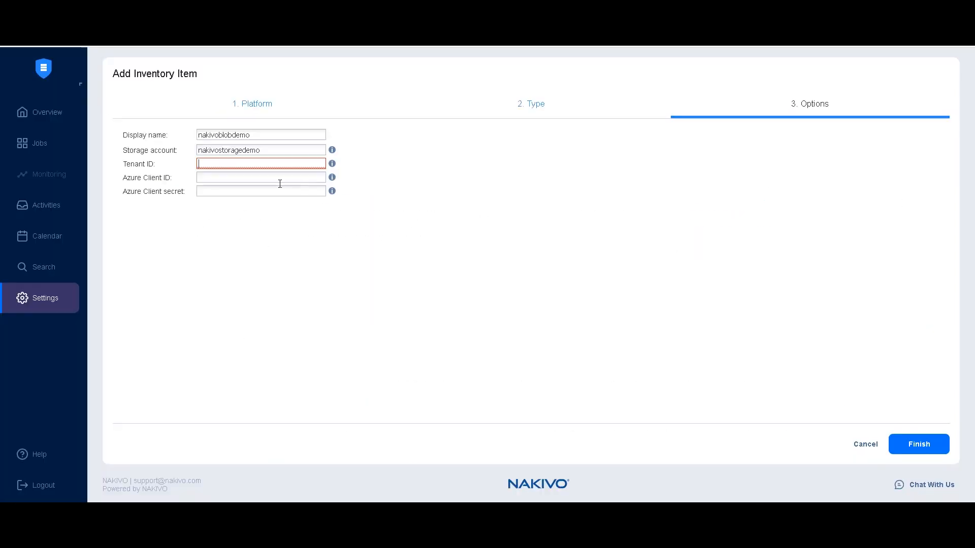
- Fill in the tenant ID, Azure client ID and client secret from the Azure app registration, and finish adding the inventory item
{"action": "right_click", "coordinate": [239, 163]}
{"action": "left_click", "coordinate": [269, 235]}
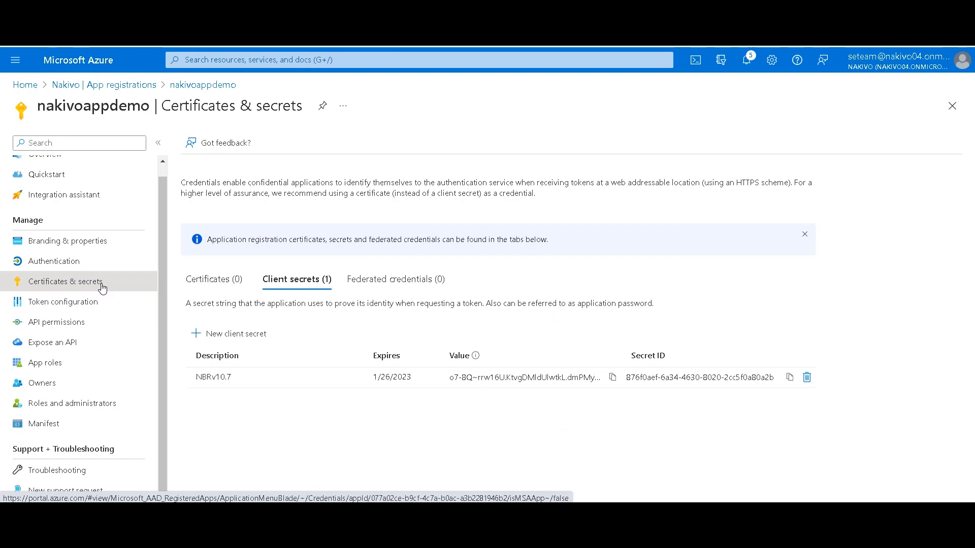
{"action": "left_click", "coordinate": [612, 377]}
{"action": "right_click", "coordinate": [257, 191]}
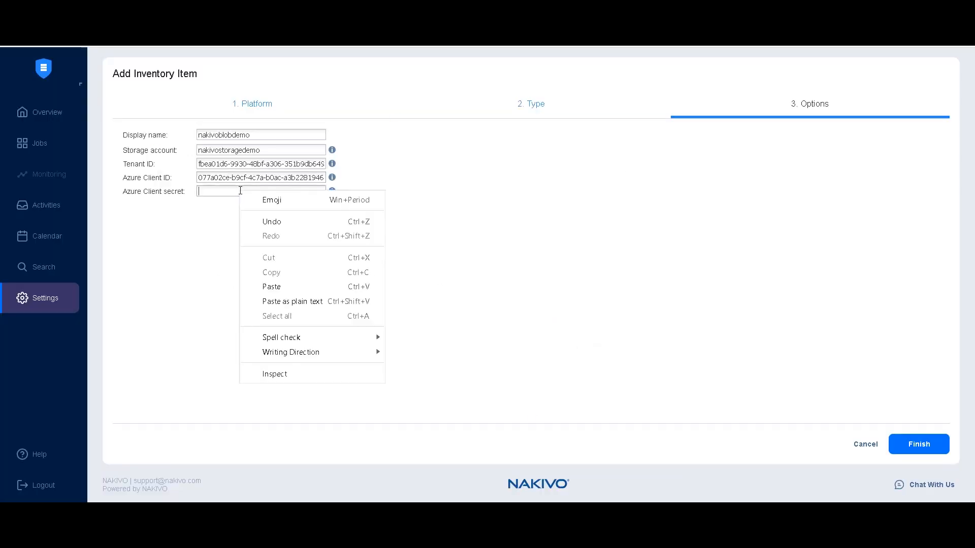
{"action": "left_click", "coordinate": [277, 283]}
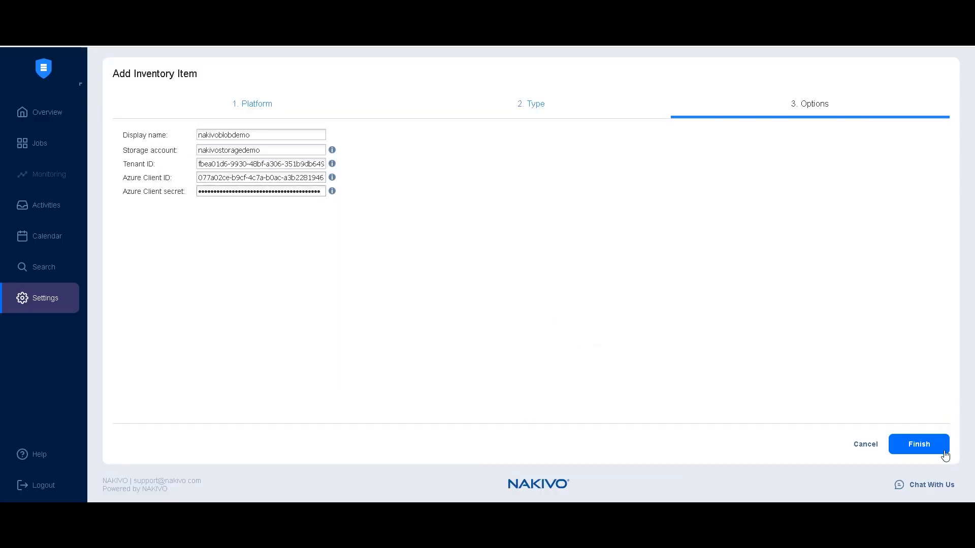
{"action": "left_click", "coordinate": [923, 445]}
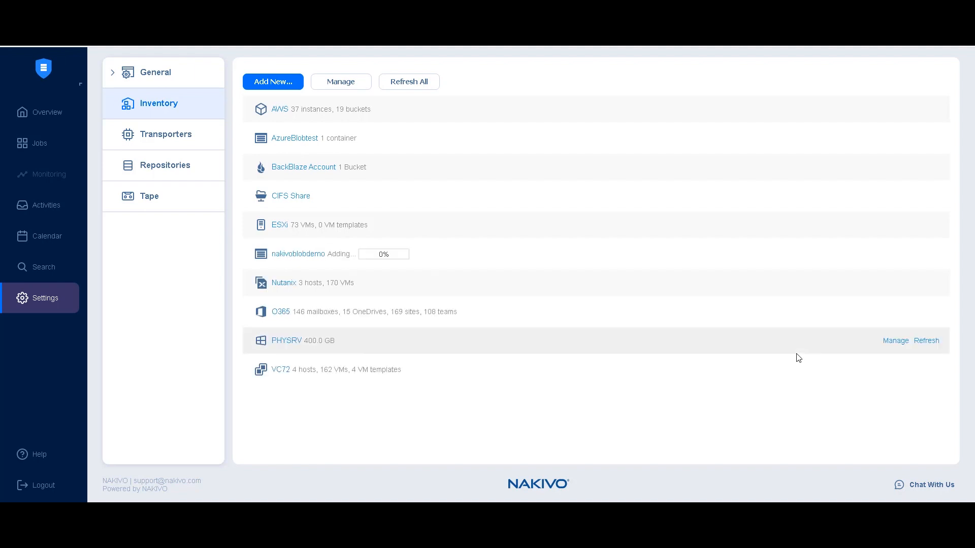
- Start creating a new backup repository of the Cloud type with Azure Blob Storage as the vendor
{"action": "left_click", "coordinate": [155, 172]}
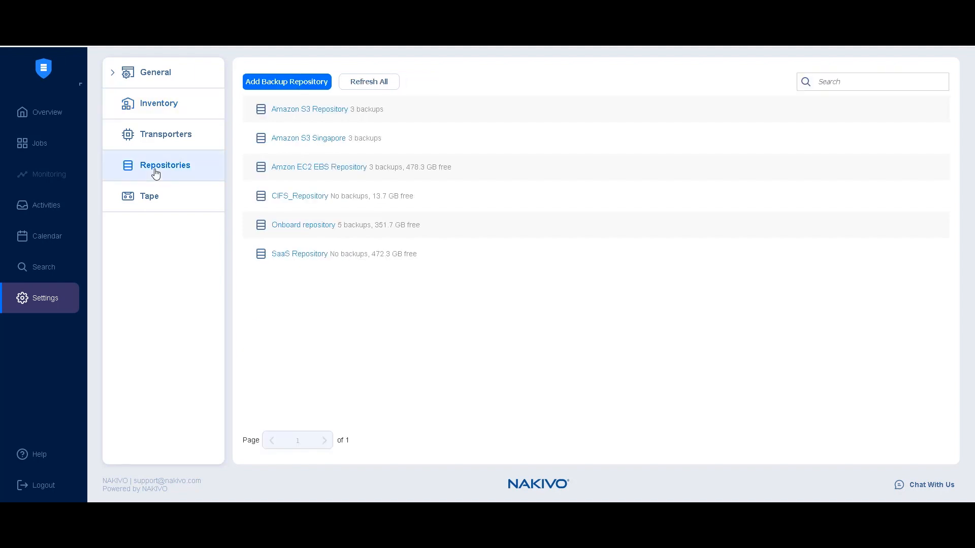
{"action": "left_click", "coordinate": [301, 85]}
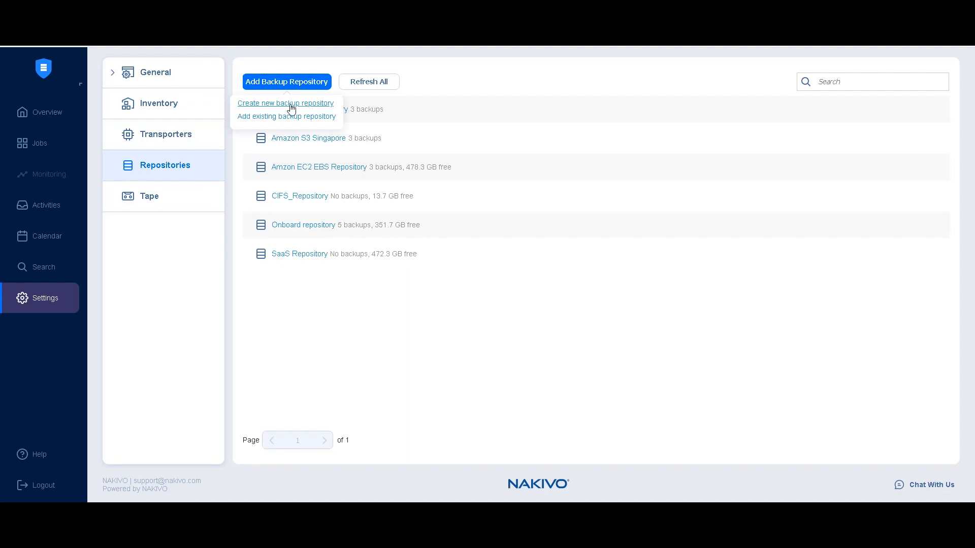
{"action": "left_click", "coordinate": [292, 104]}
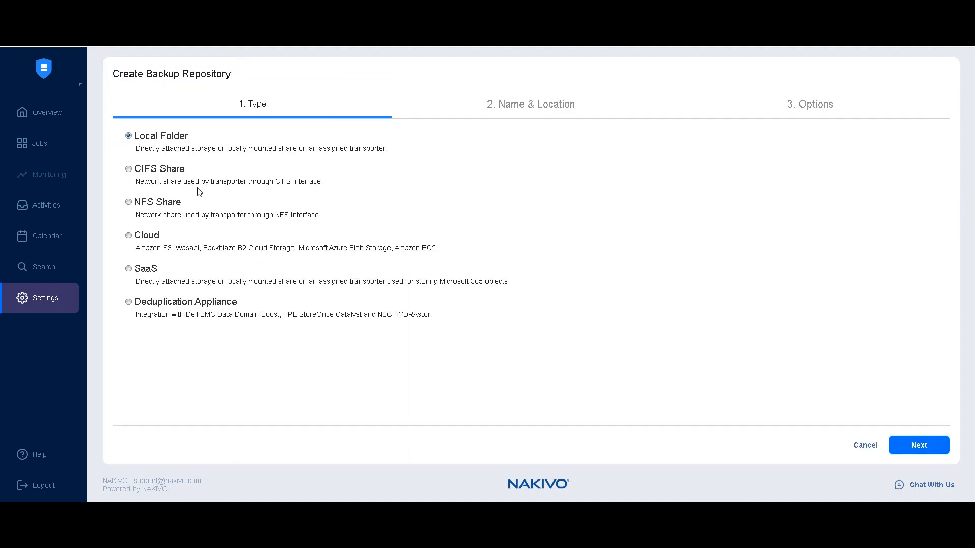
{"action": "left_click", "coordinate": [152, 239]}
{"action": "left_click_drag", "start_coordinate": [310, 248], "coordinate": [373, 252]}
{"action": "left_click", "coordinate": [934, 447]}
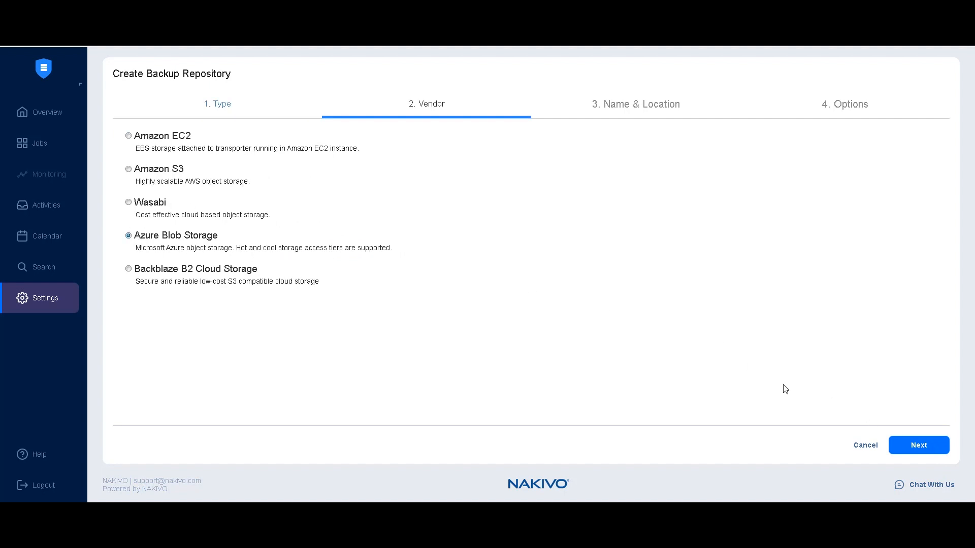
{"action": "left_click", "coordinate": [916, 446]}
- Create the repository as Azure Blob Repository with the Onboard transporter, the nakivostoragedemo account and the nakivocontainerdemo container
{"action": "type", "text": "Azure Blob R"}
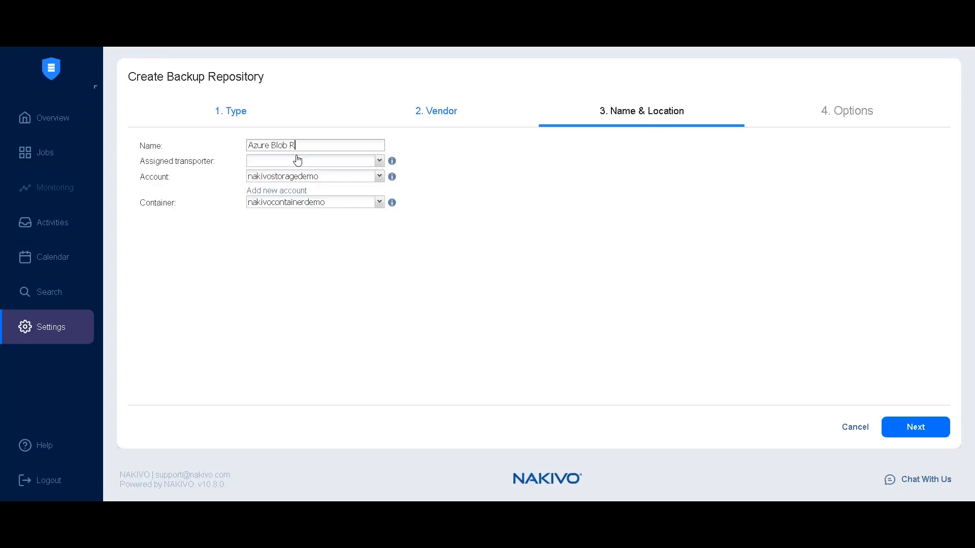
{"action": "type", "text": "epositroy"}
{"action": "left_click", "coordinate": [379, 161]}
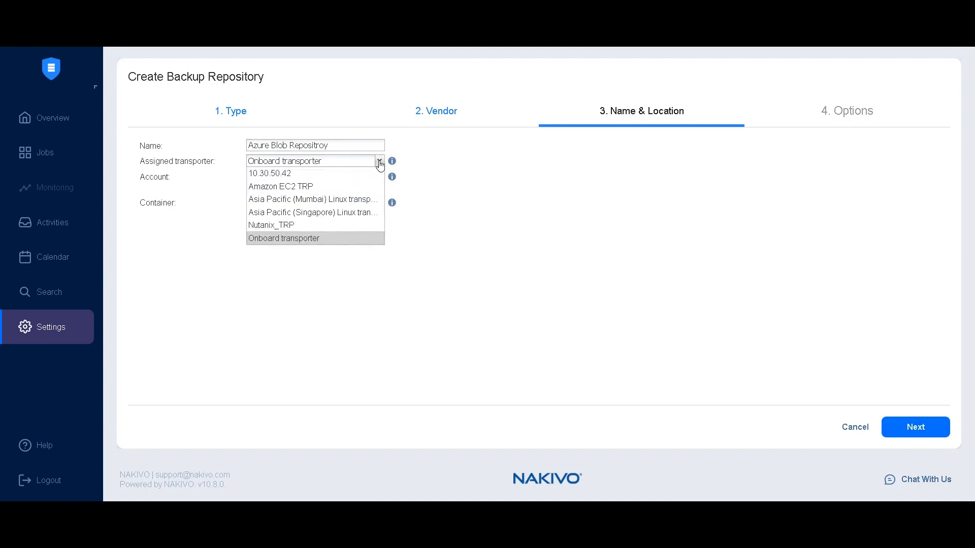
{"action": "left_click", "coordinate": [254, 238]}
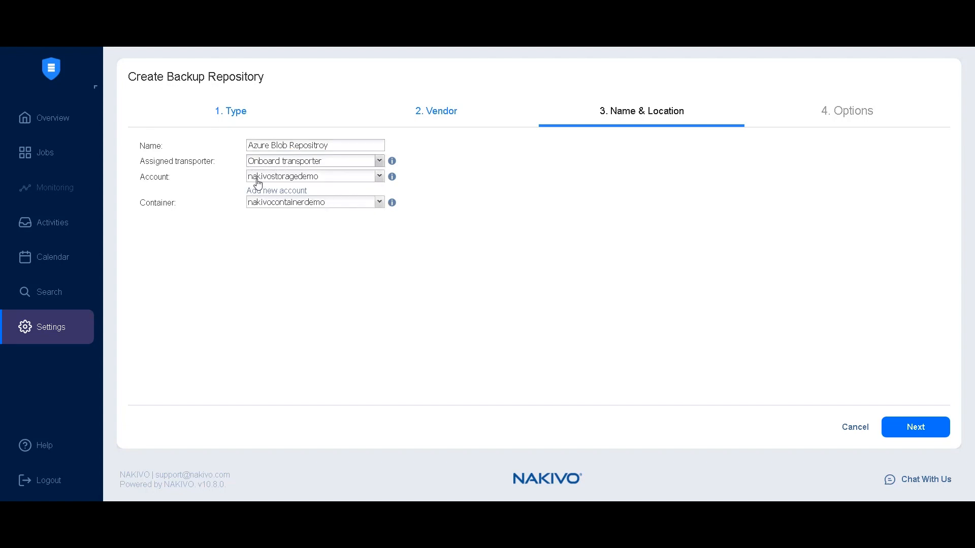
{"action": "left_click", "coordinate": [267, 202]}
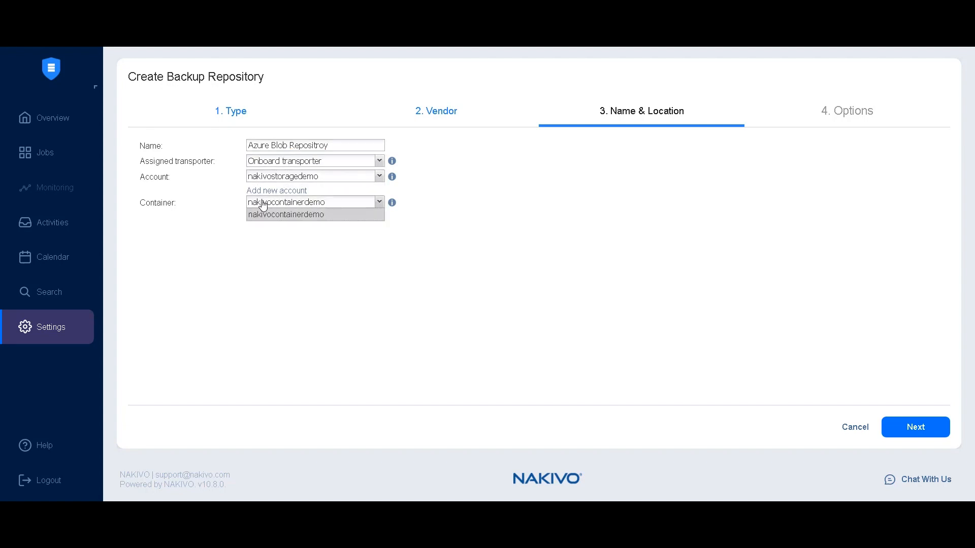
{"action": "left_click", "coordinate": [269, 211]}
{"action": "left_click", "coordinate": [901, 430]}
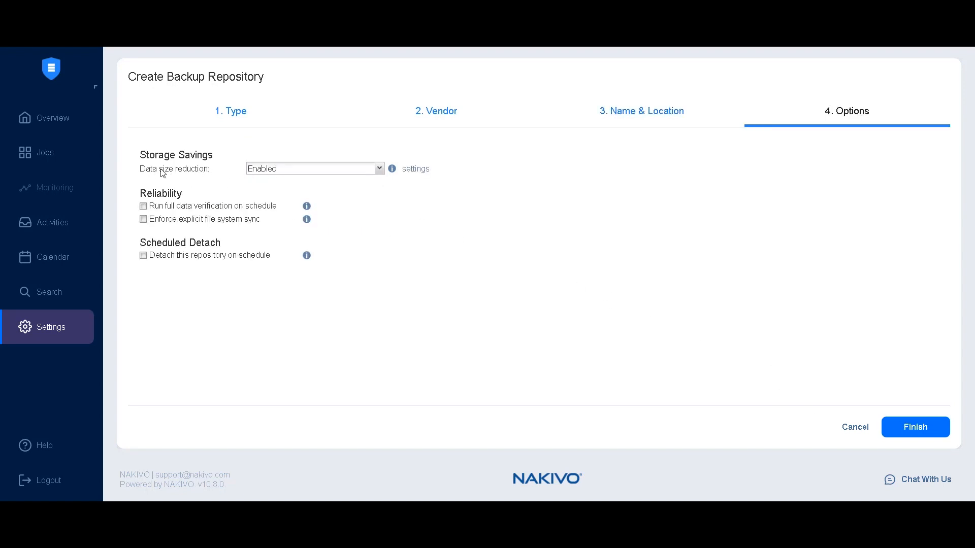
{"action": "left_click", "coordinate": [912, 428]}
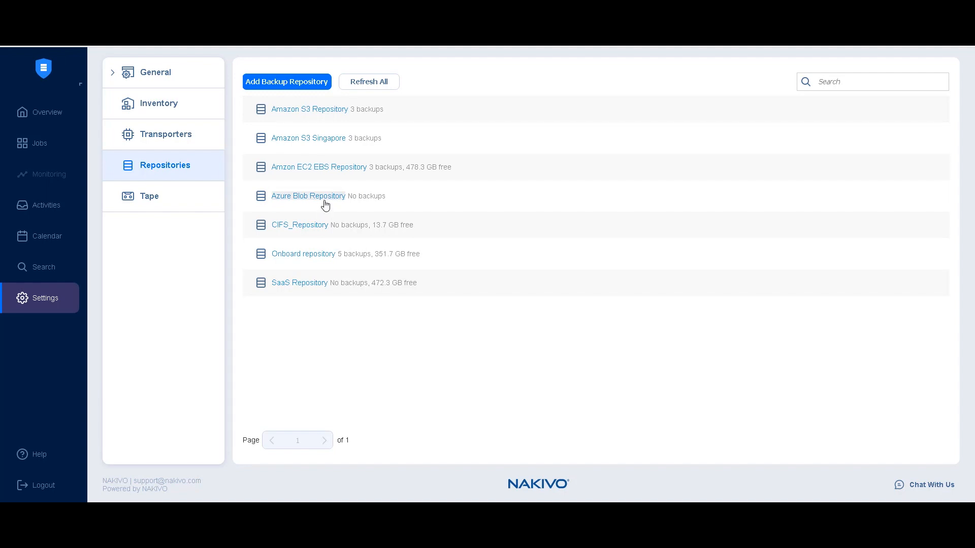
- Start a VMware vSphere backup job and set its destination to Azure Blob Repository
{"action": "left_click", "coordinate": [45, 142]}
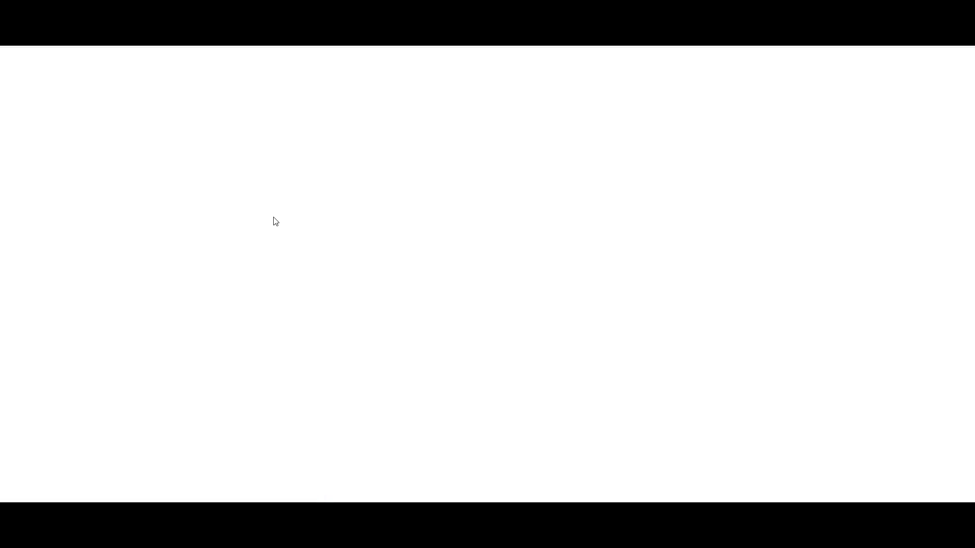
{"action": "scroll", "coordinate": [281, 333], "scroll_direction": "down", "scroll_amount": 4}
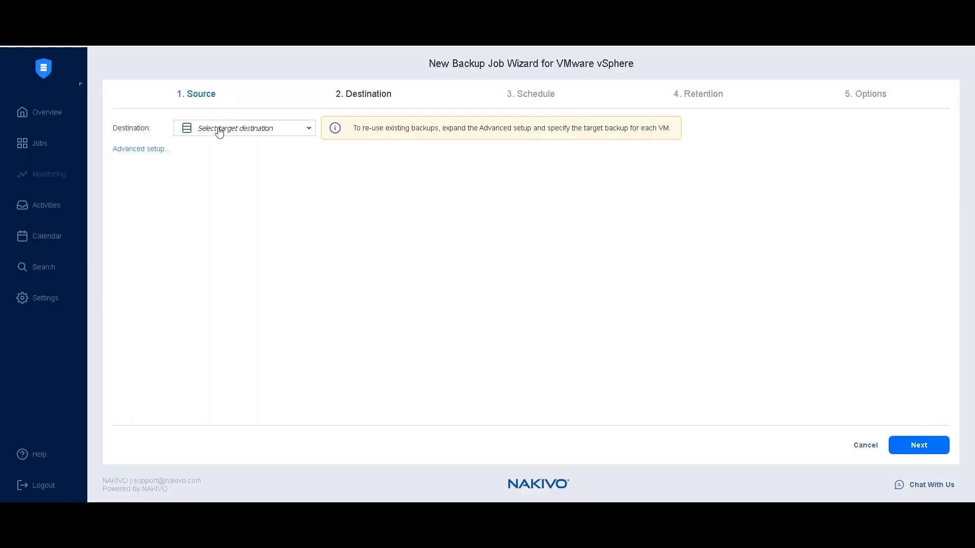
{"action": "left_click", "coordinate": [219, 130]}
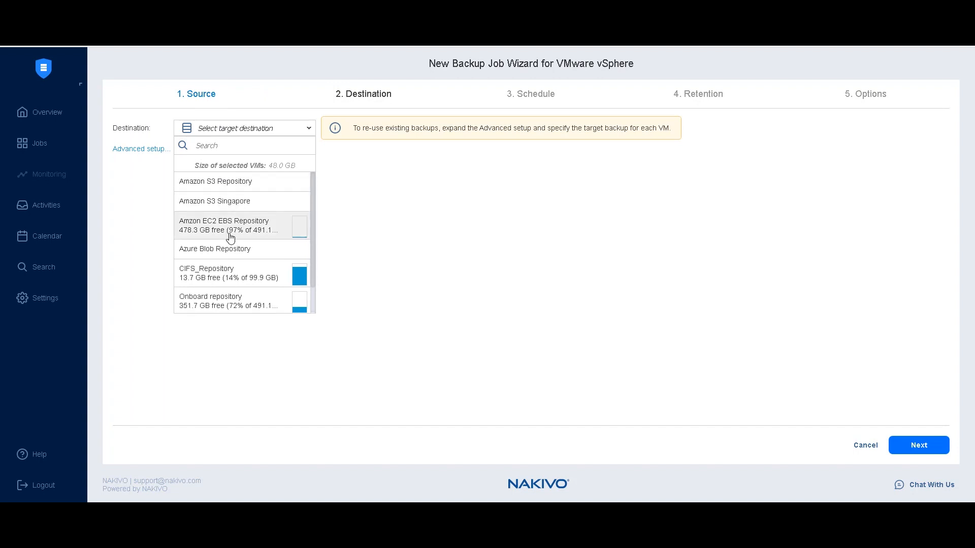
{"action": "left_click", "coordinate": [227, 251]}
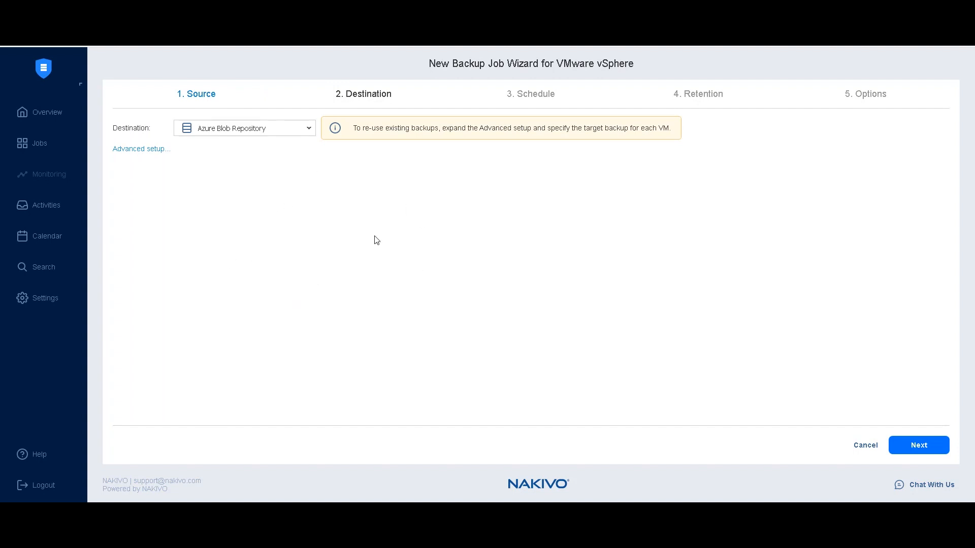
{"action": "left_click", "coordinate": [917, 445]}
- Make new recovery points immutable for 30 days and finish the backup job named VMware backup job-test
{"action": "left_click", "coordinate": [158, 124]}
{"action": "left_click", "coordinate": [917, 445]}
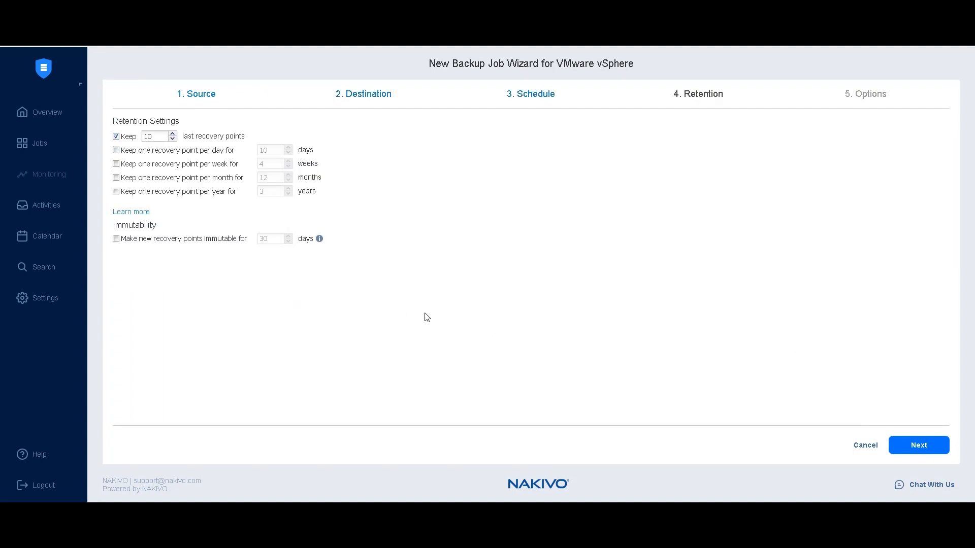
{"action": "left_click", "coordinate": [116, 238]}
{"action": "left_click", "coordinate": [917, 445]}
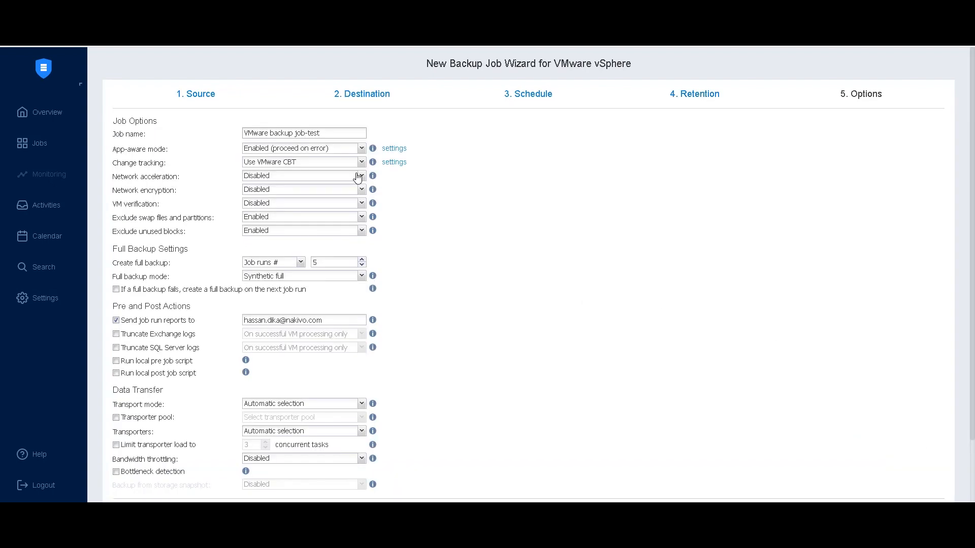
{"action": "scroll", "coordinate": [838, 406], "scroll_direction": "down", "scroll_amount": 2}
{"action": "left_click", "coordinate": [853, 443]}
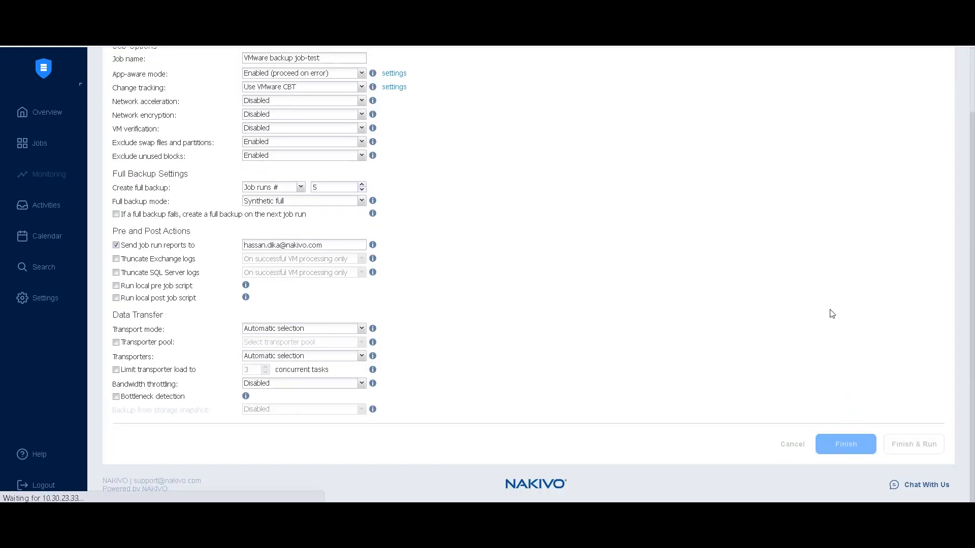